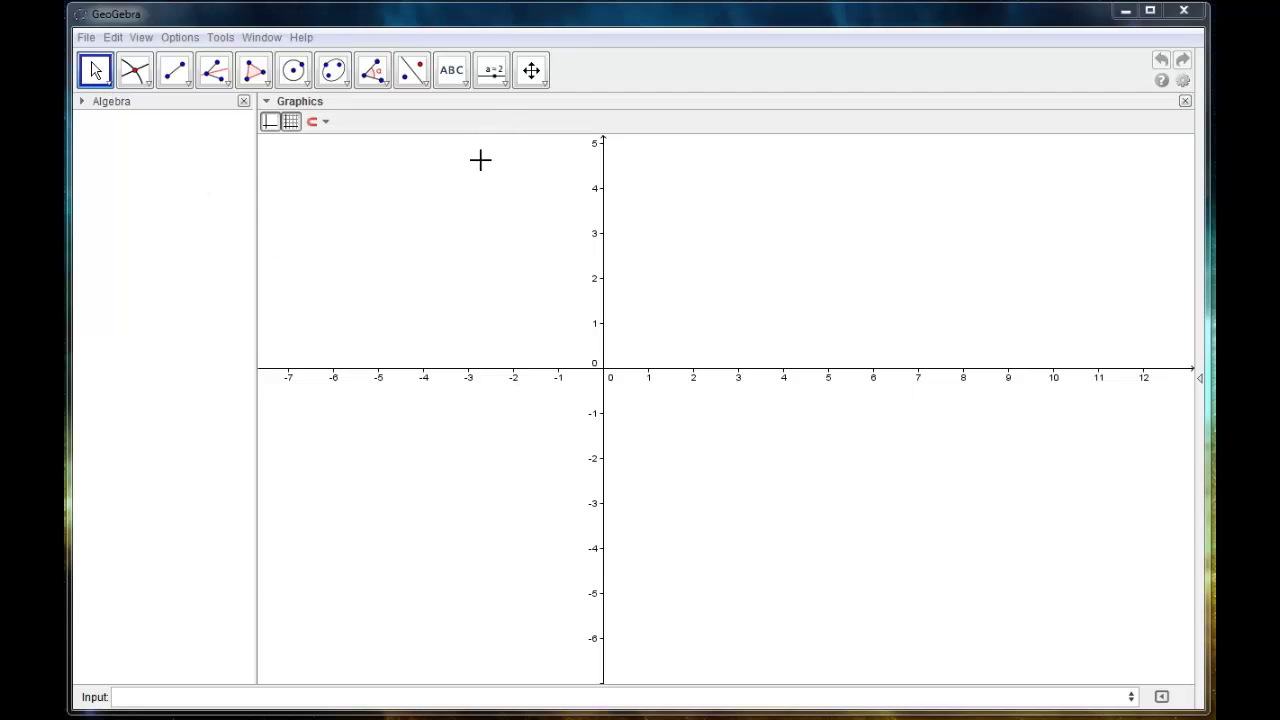
# Activate the Slider tool from the slider tools dropdown
pyautogui.click(504, 81)
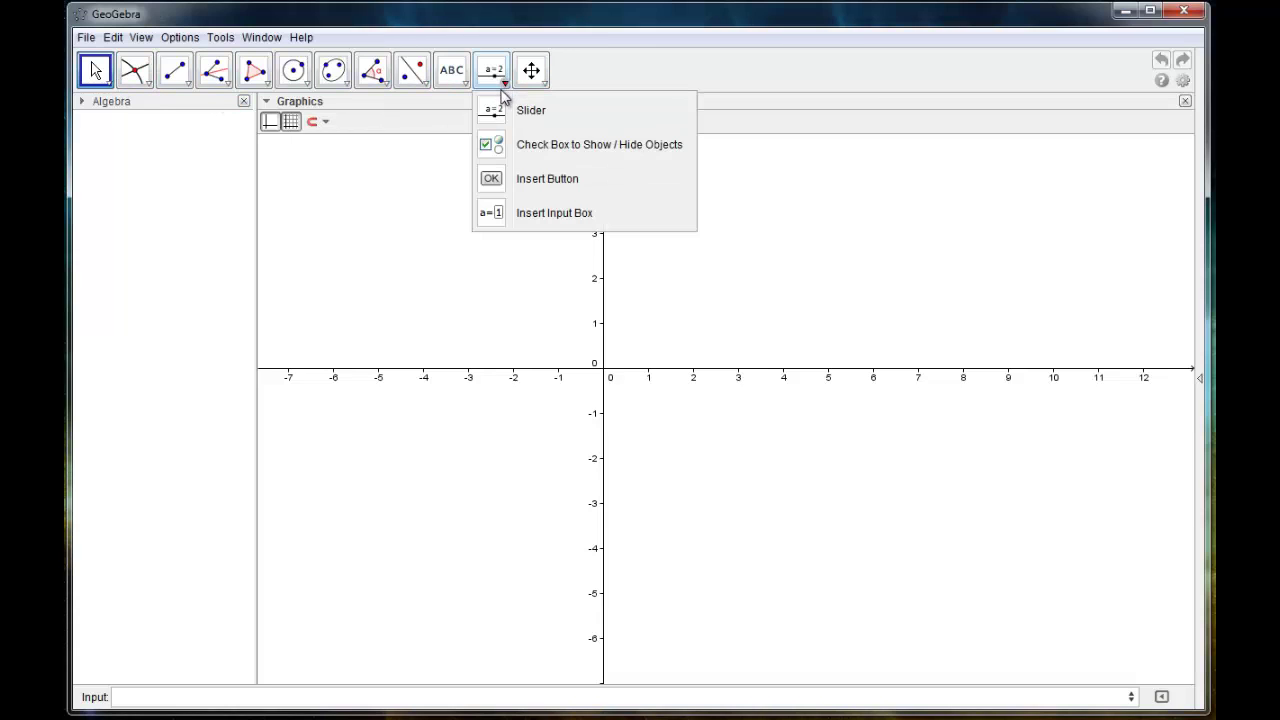
pyautogui.click(548, 116)
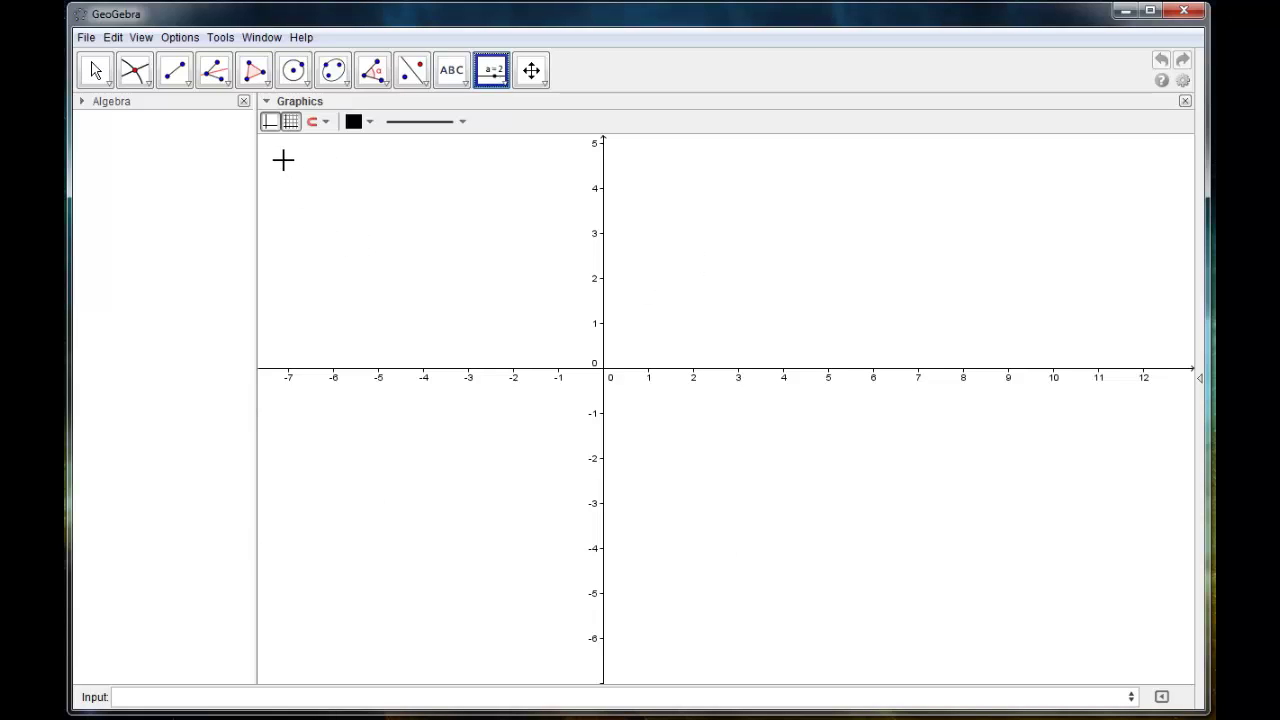
# Place a slider at the graph's top-left and keep it a Number type named m
pyautogui.click(267, 254)
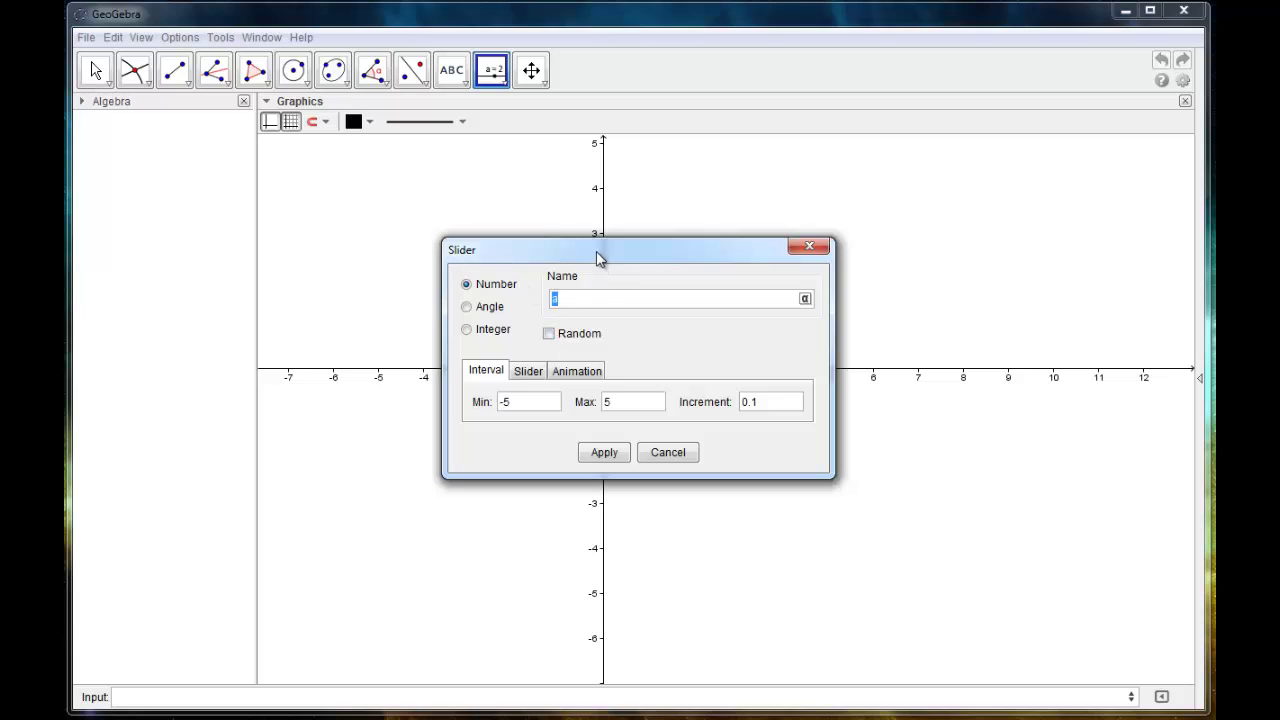
pyautogui.moveTo(593, 258); pyautogui.dragTo(652, 226)
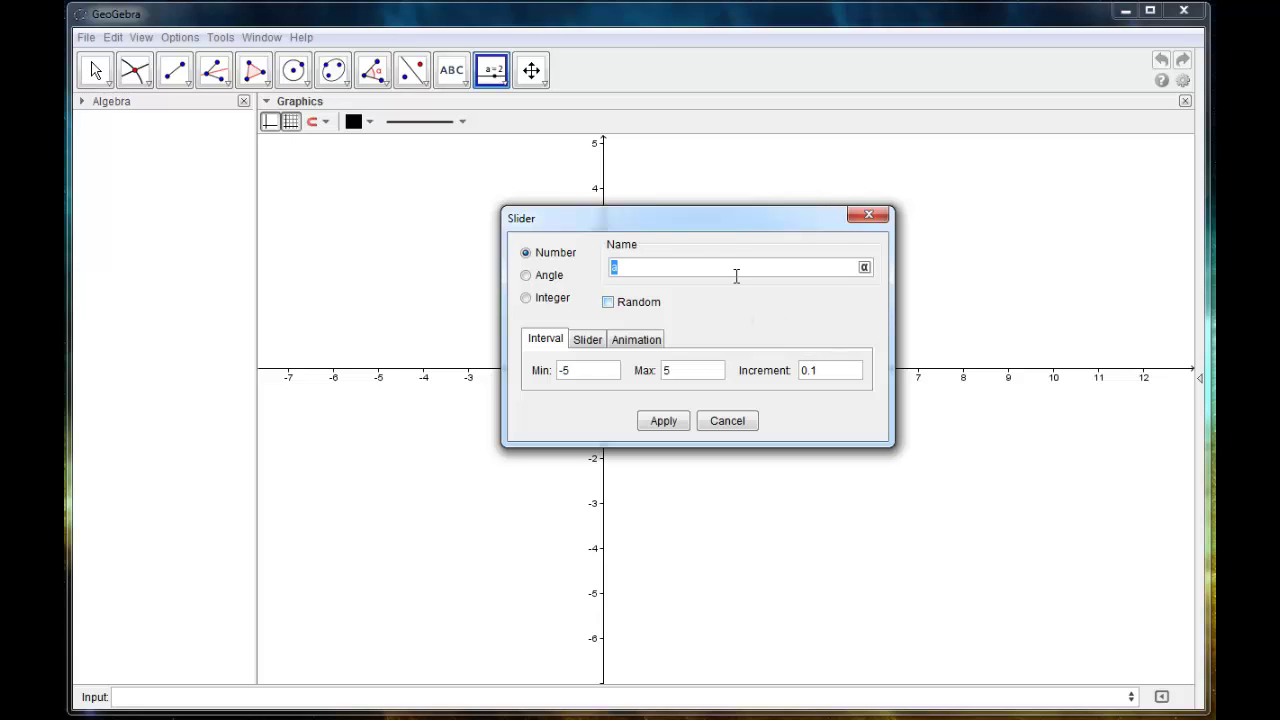
pyautogui.moveTo(722, 212); pyautogui.dragTo(763, 231)
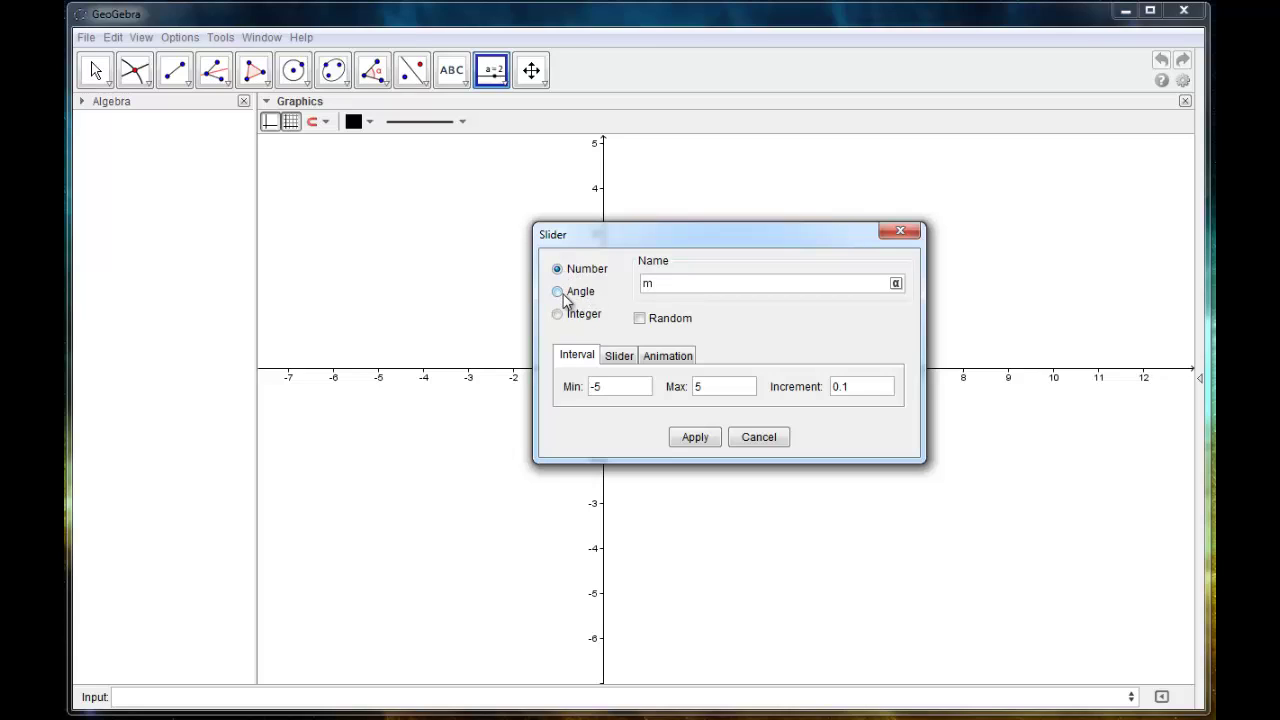
pyautogui.click(558, 292)
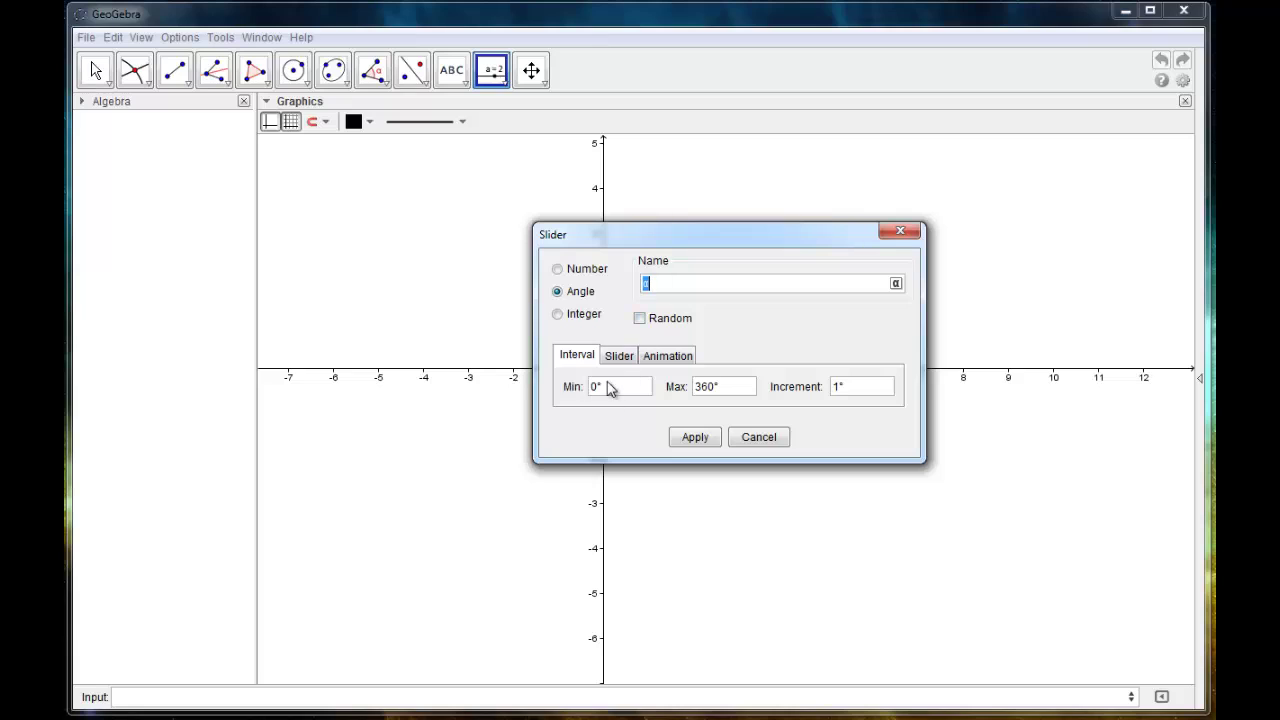
pyautogui.click(558, 314)
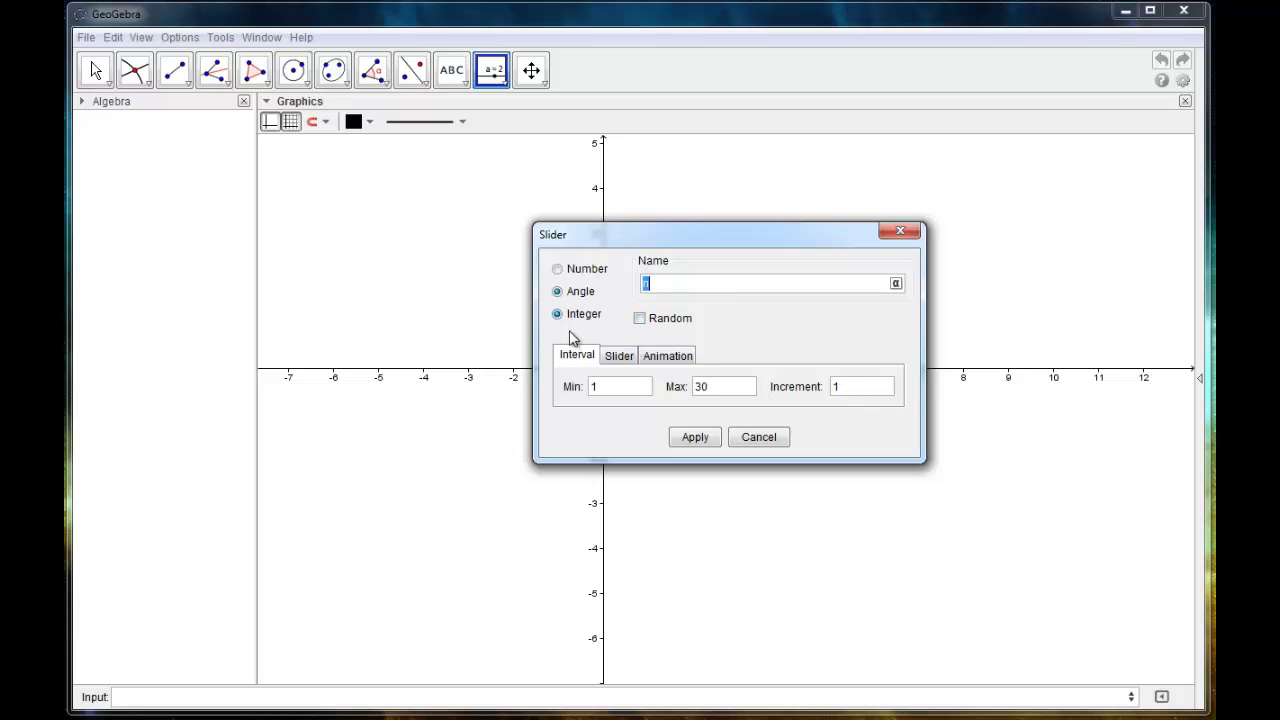
pyautogui.click(558, 270)
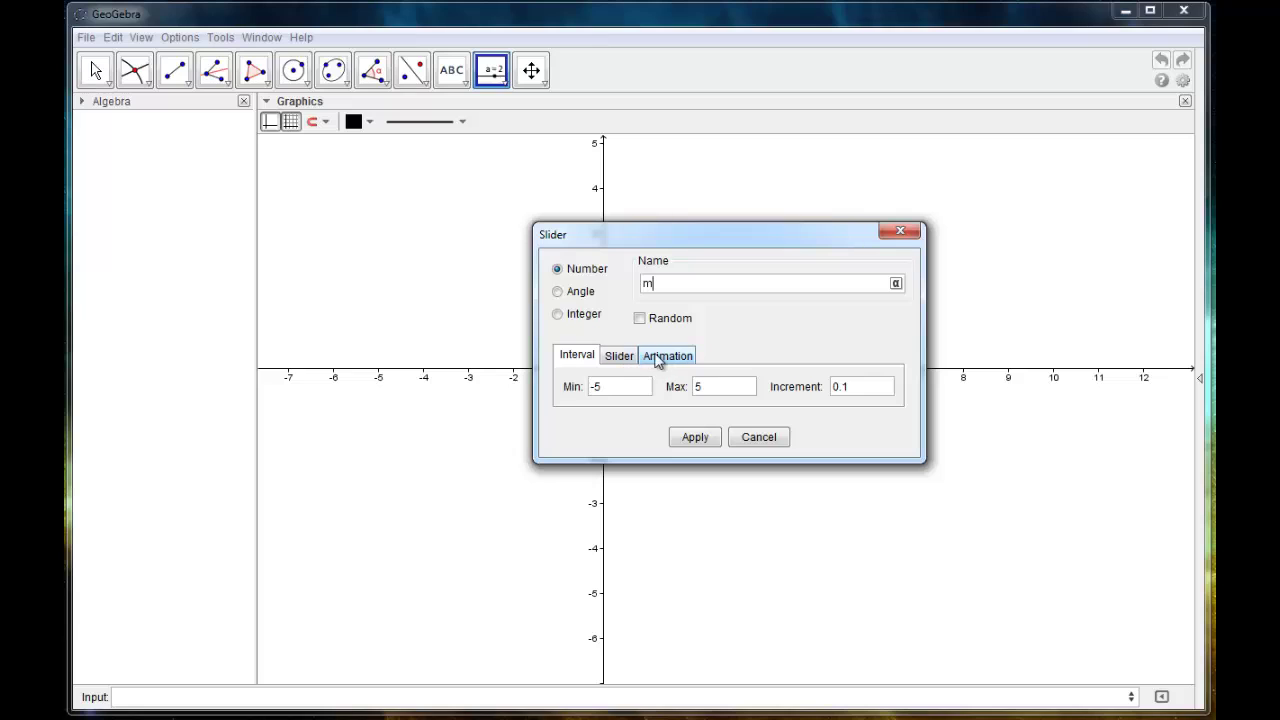
# Set slider m's interval to min -10, max 10 and increment 0.1
pyautogui.click(614, 386)
pyautogui.doubleClick(697, 387)
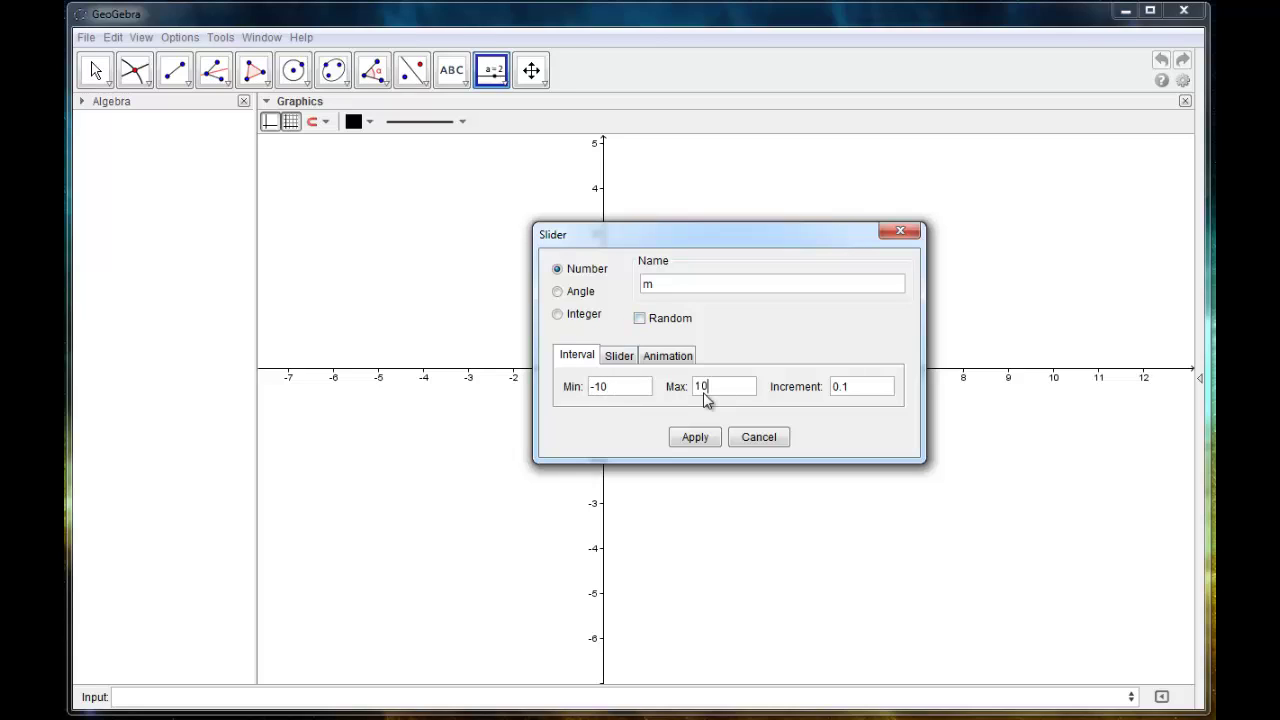
pyautogui.click(855, 387)
pyautogui.doubleClick(840, 387)
# Create slider m and drag it with the Move tool to m = 6
pyautogui.click(686, 445)
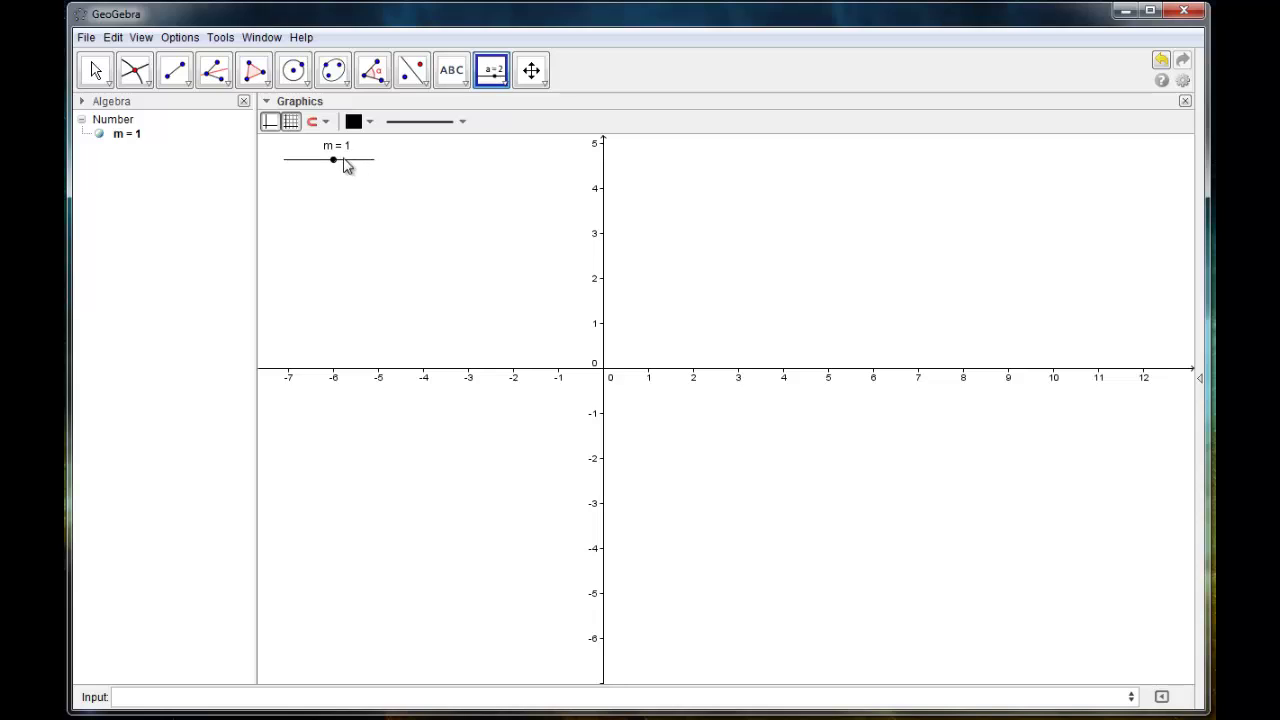
pyautogui.click(100, 74)
pyautogui.moveTo(333, 160)
pyautogui.mouseDown()
pyautogui.moveTo(283, 164)
pyautogui.moveTo(386, 166)
pyautogui.moveTo(340, 157)
pyautogui.moveTo(368, 164)
pyautogui.moveTo(357, 162)
pyautogui.mouseUp()
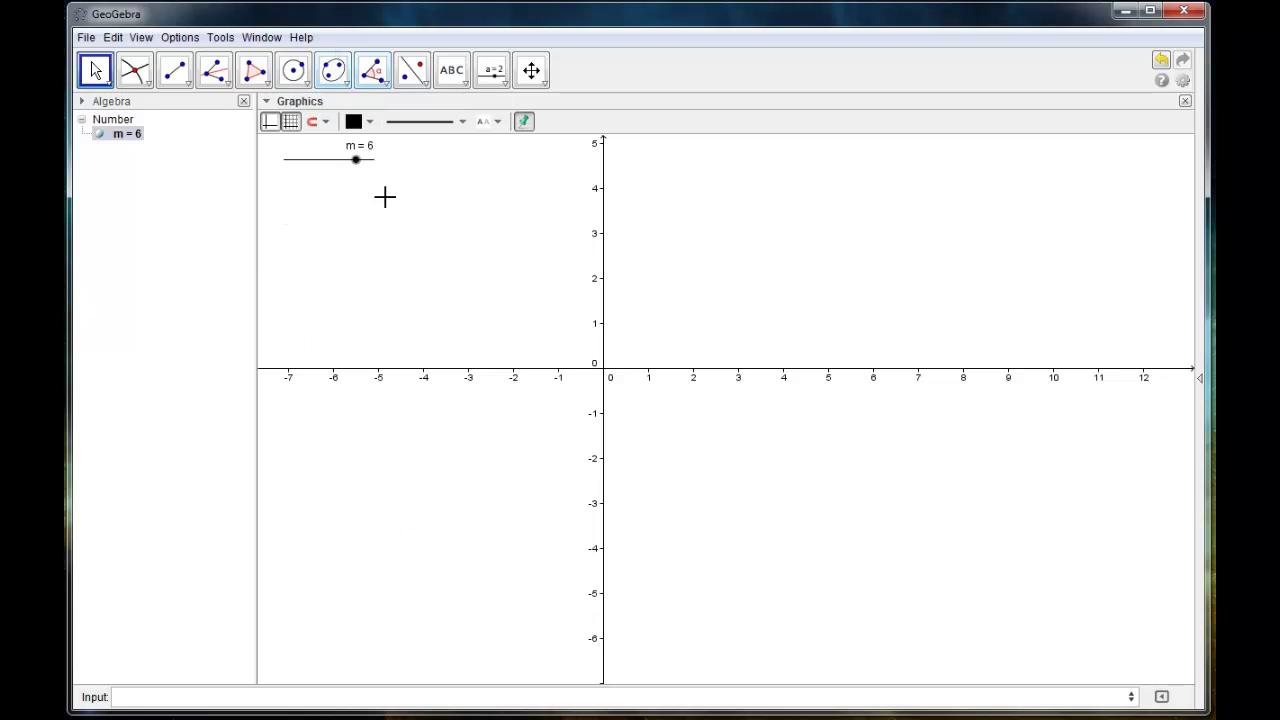
# Place slider b below m with default settings, giving b = 1
pyautogui.click(496, 76)
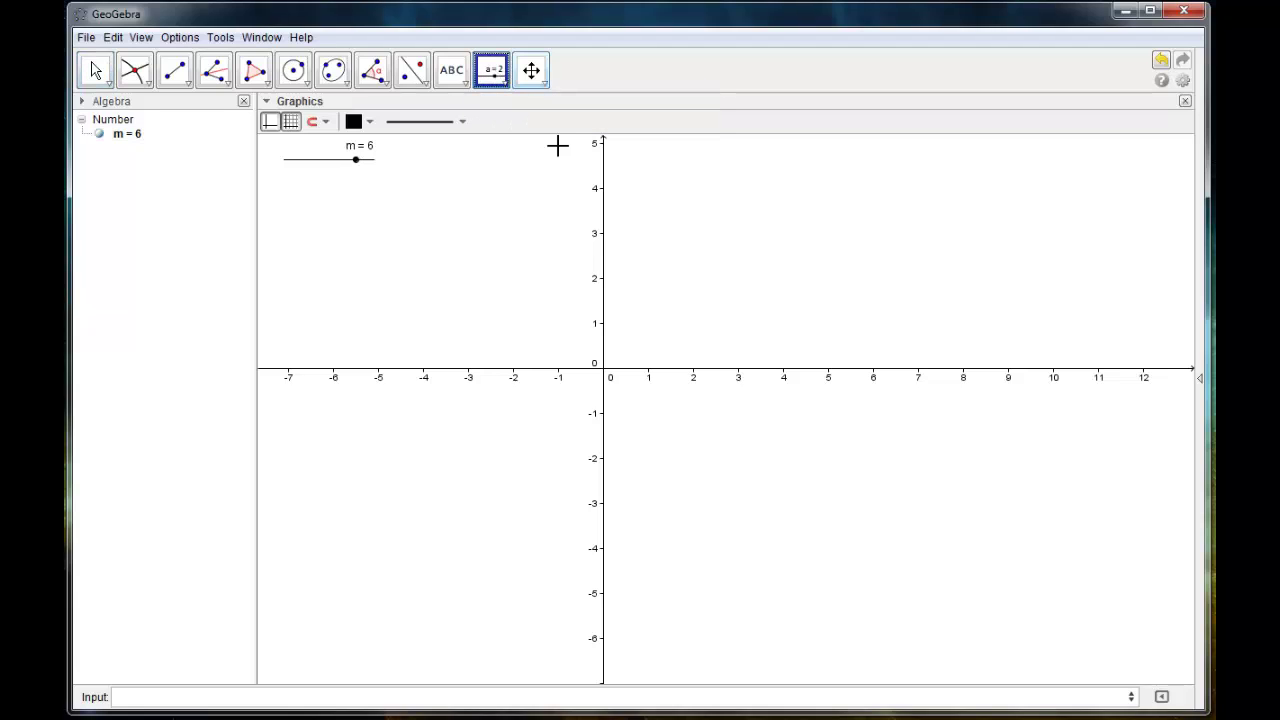
pyautogui.click(285, 192)
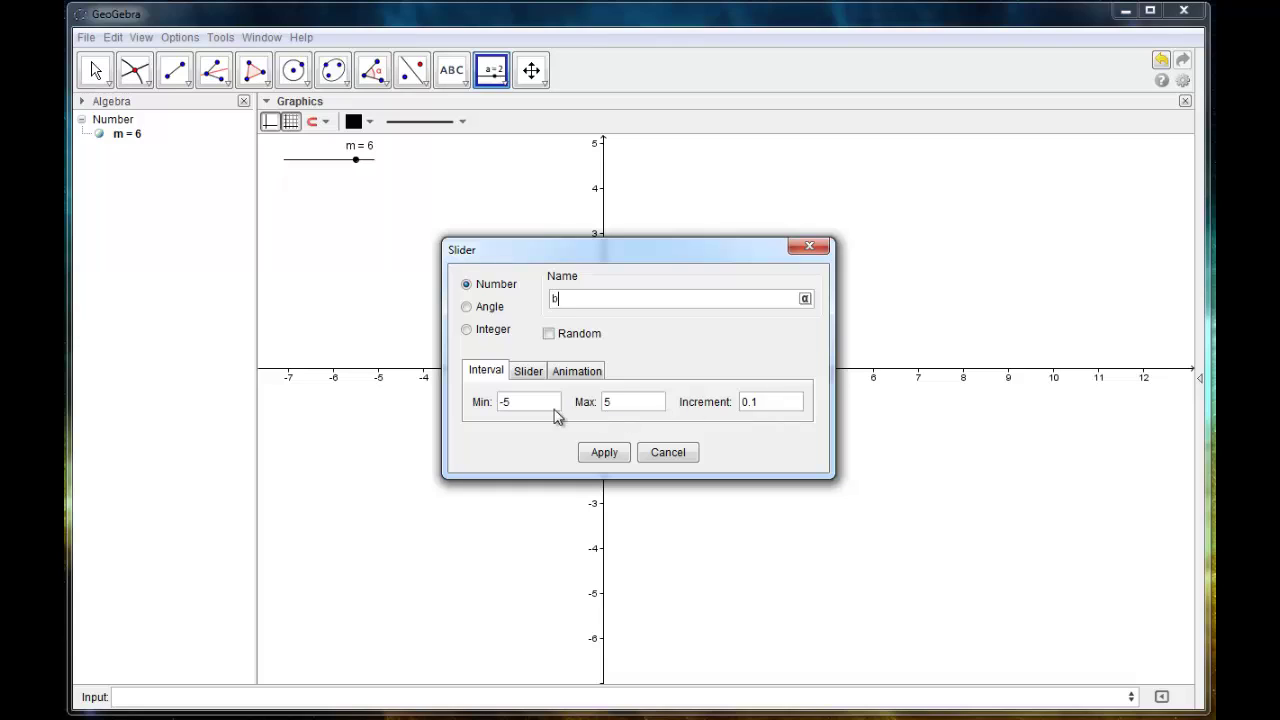
pyautogui.click(603, 453)
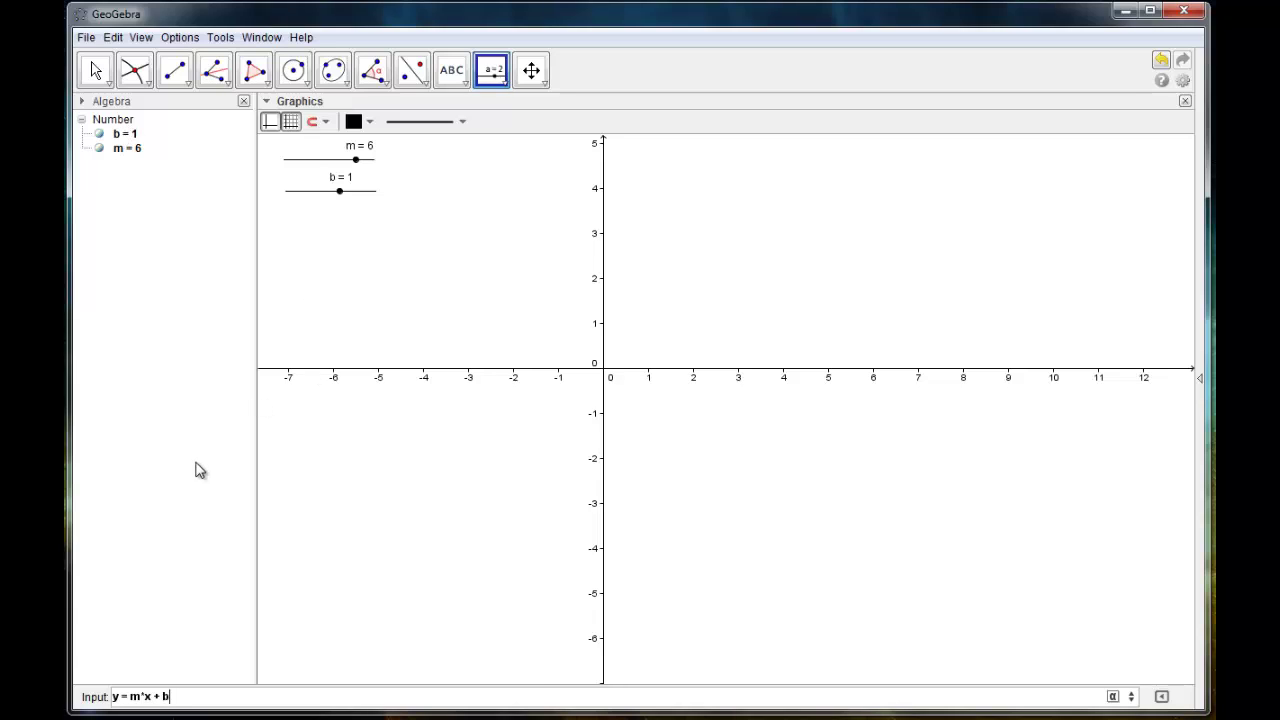
# Enter y = m*x + b to graph the line y = 6x + 1
pyautogui.press('Return')
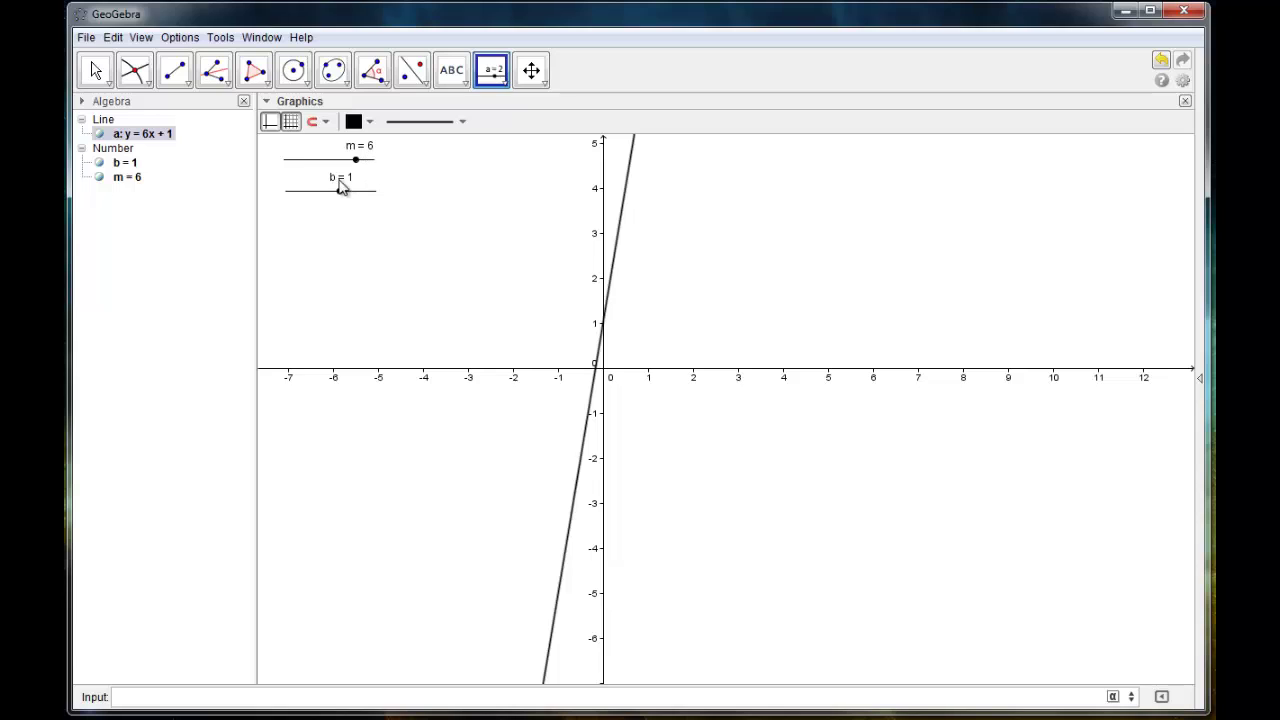
# Drag the sliders to m = -0.6 and b = 2, giving y = -0.6x + 2
pyautogui.click(97, 72)
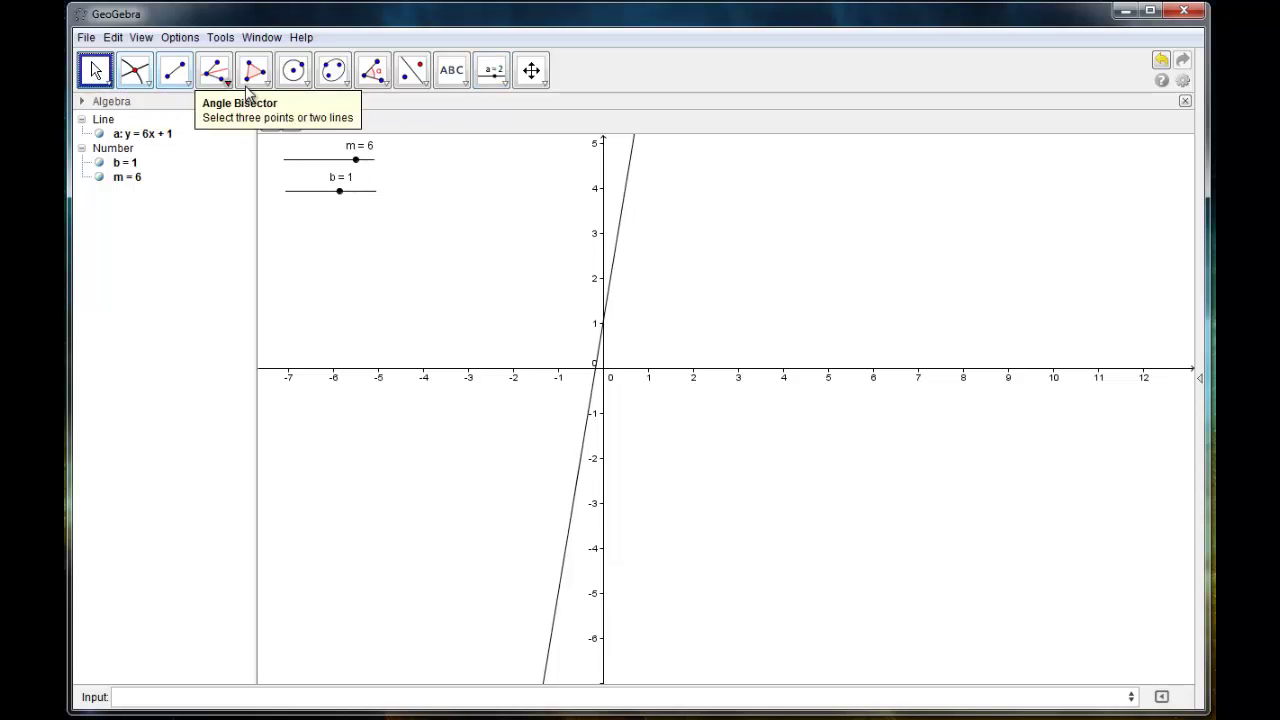
pyautogui.moveTo(358, 162); pyautogui.dragTo(351, 200)
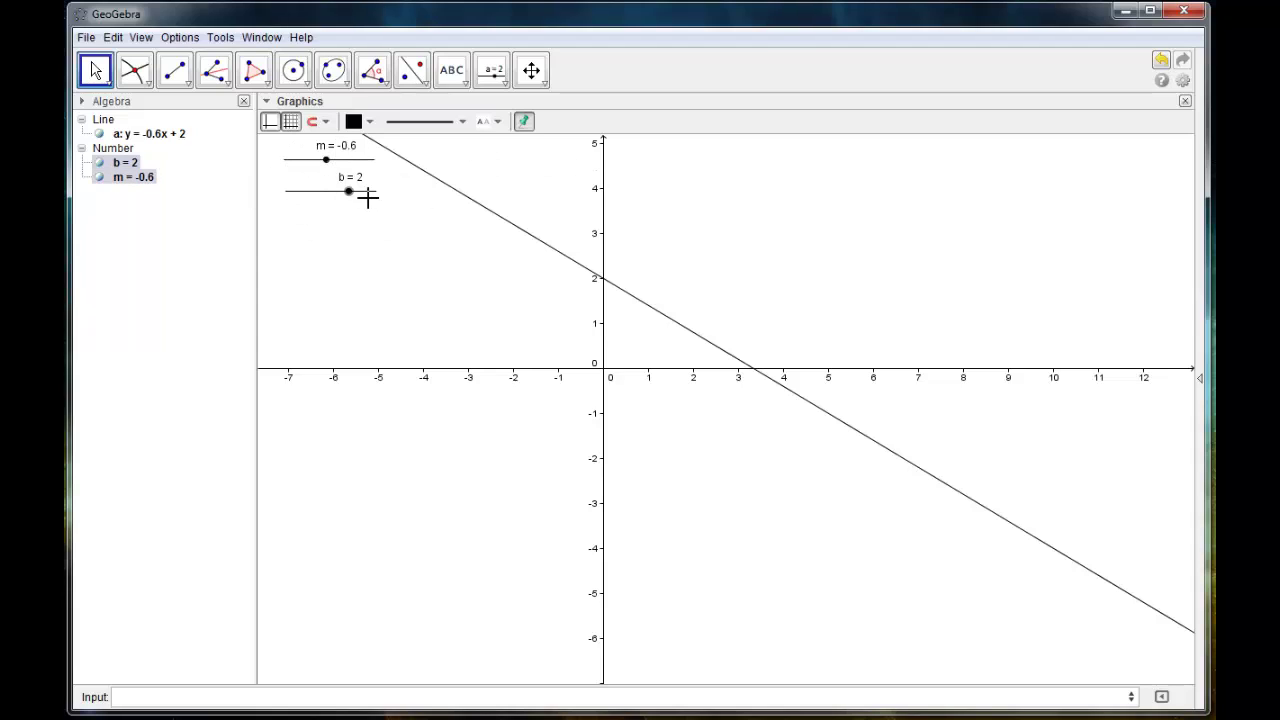
# Style slider m as a maximum-thickness red dotted line
pyautogui.click(326, 160)
pyautogui.click(267, 102)
pyautogui.click(267, 102)
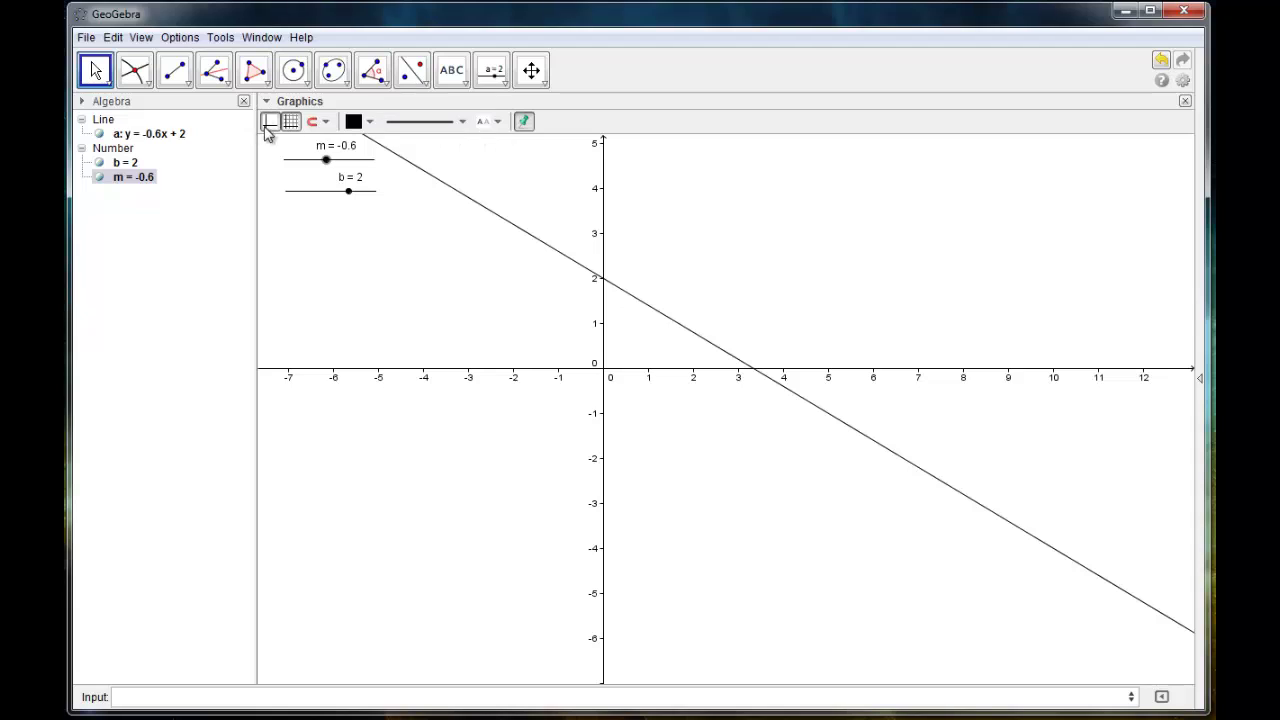
pyautogui.click(370, 122)
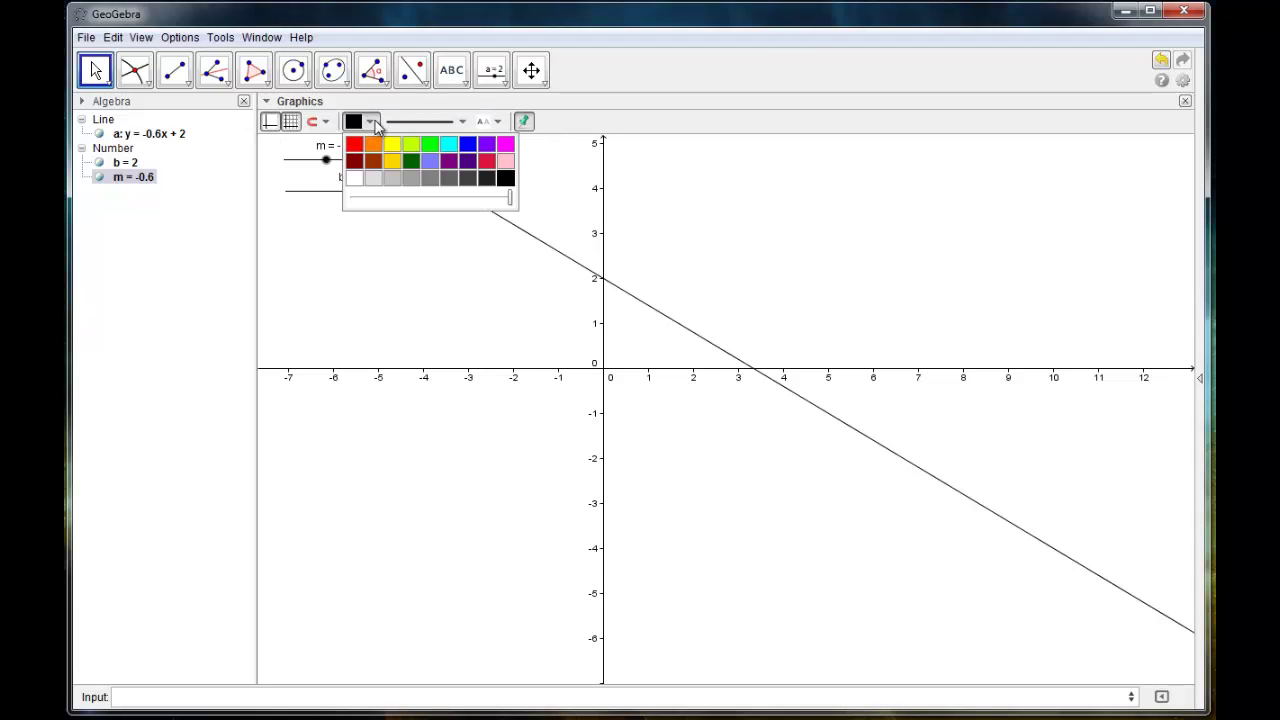
pyautogui.click(355, 146)
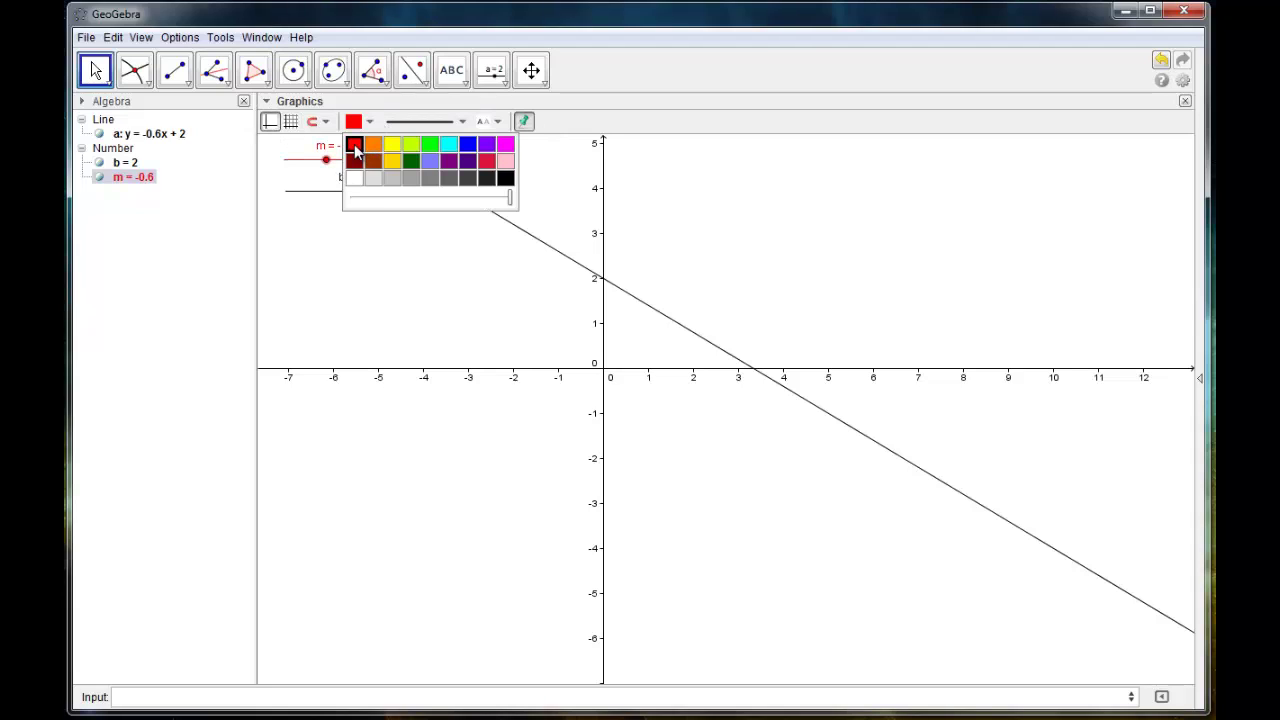
pyautogui.click(420, 121)
pyautogui.moveTo(395, 248); pyautogui.dragTo(450, 241)
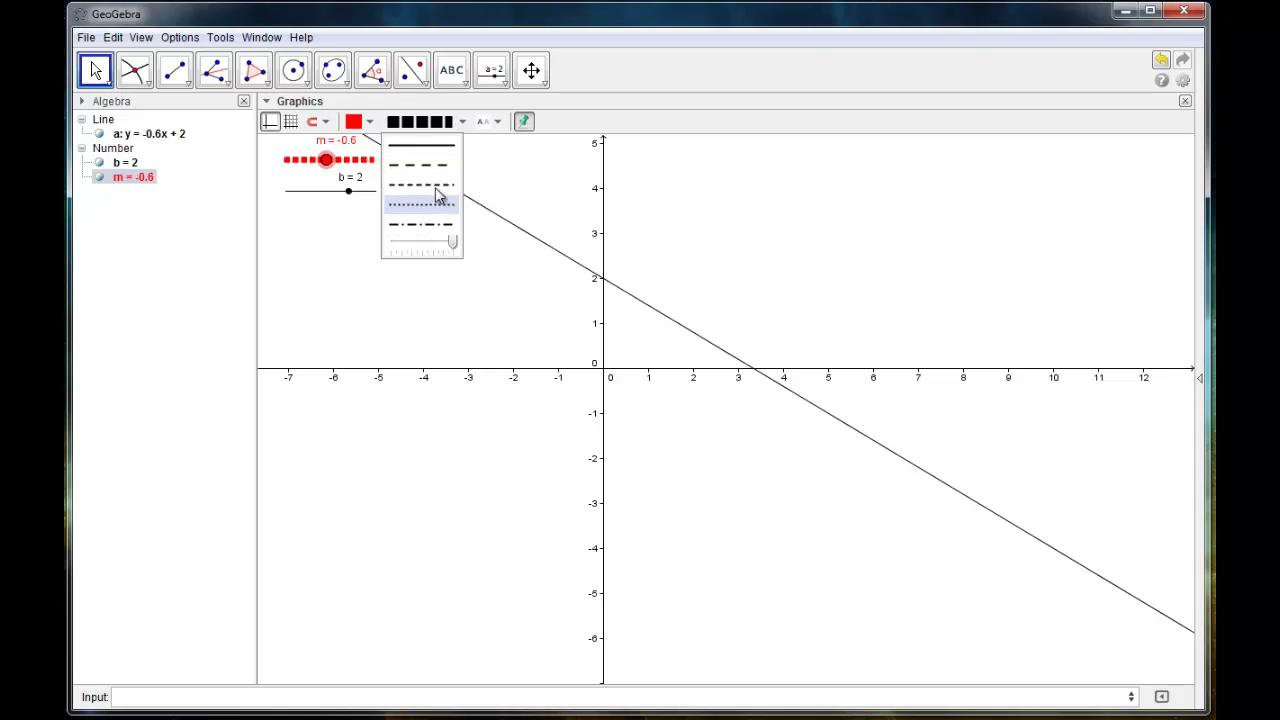
pyautogui.click(421, 204)
pyautogui.click(364, 264)
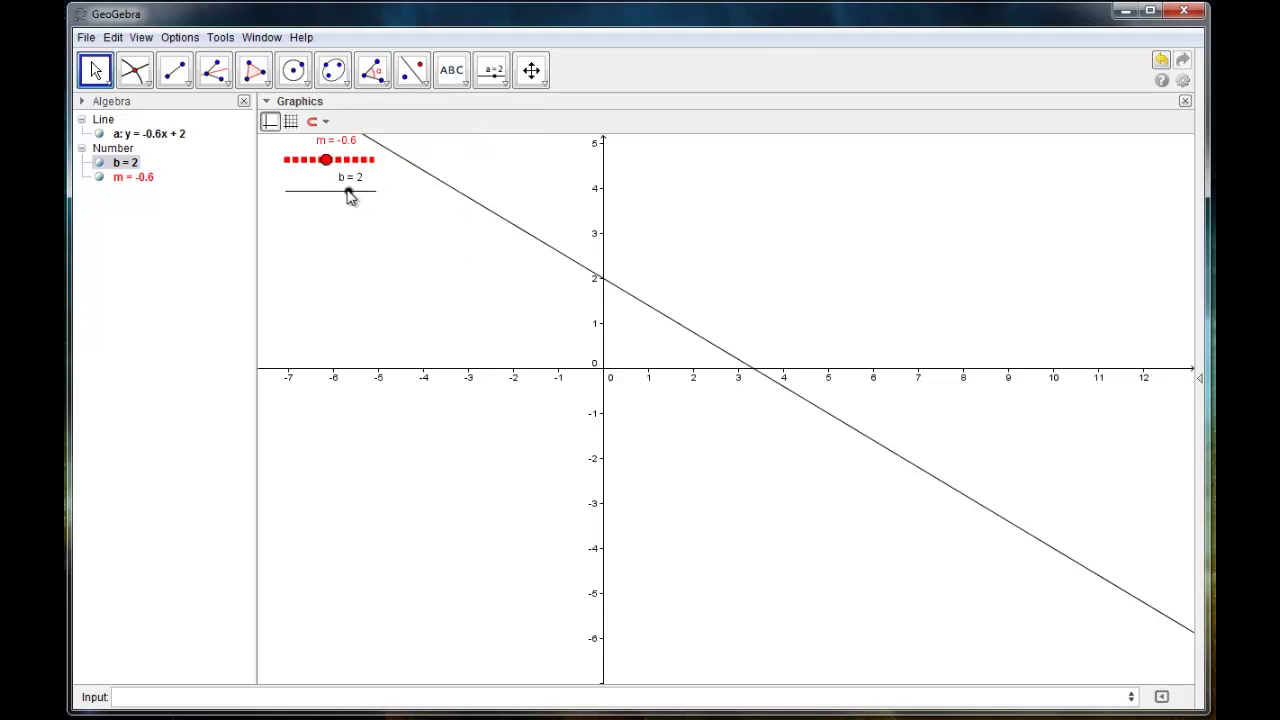
# Style slider b as a maximum-thickness blue dotted line, nudging b to 1.9
pyautogui.moveTo(350, 200); pyautogui.dragTo(347, 198)
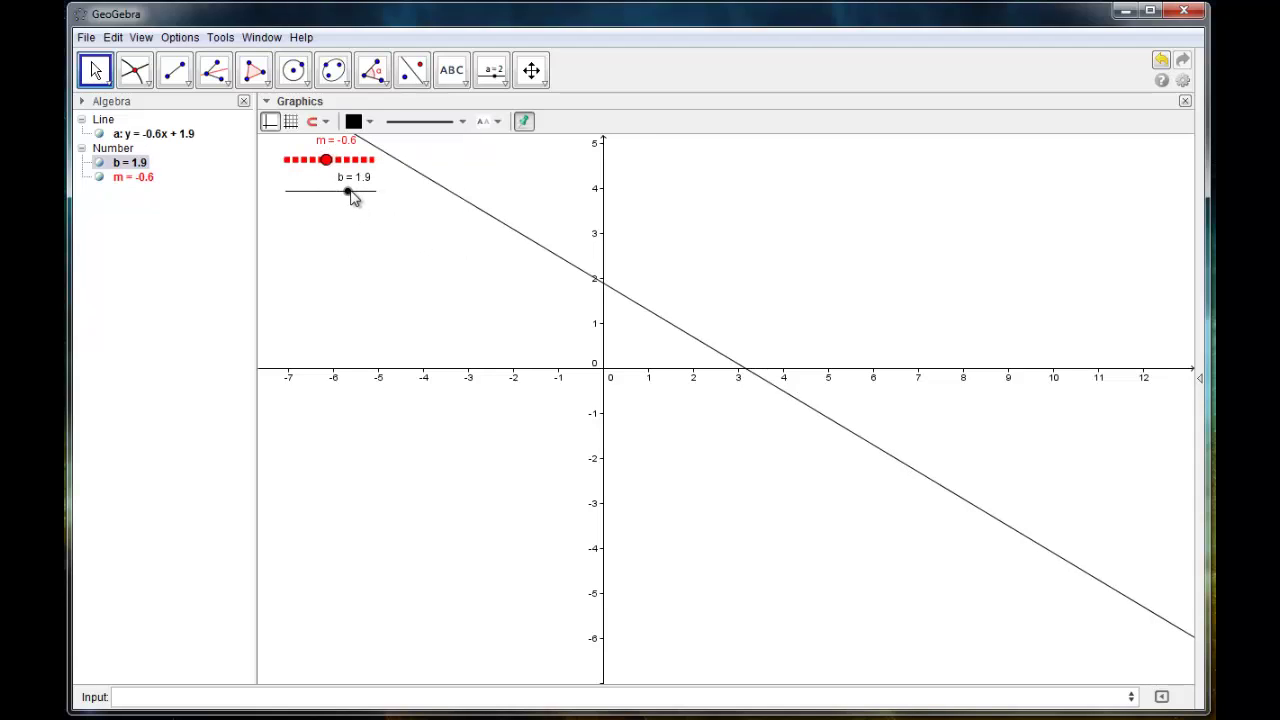
pyautogui.click(362, 122)
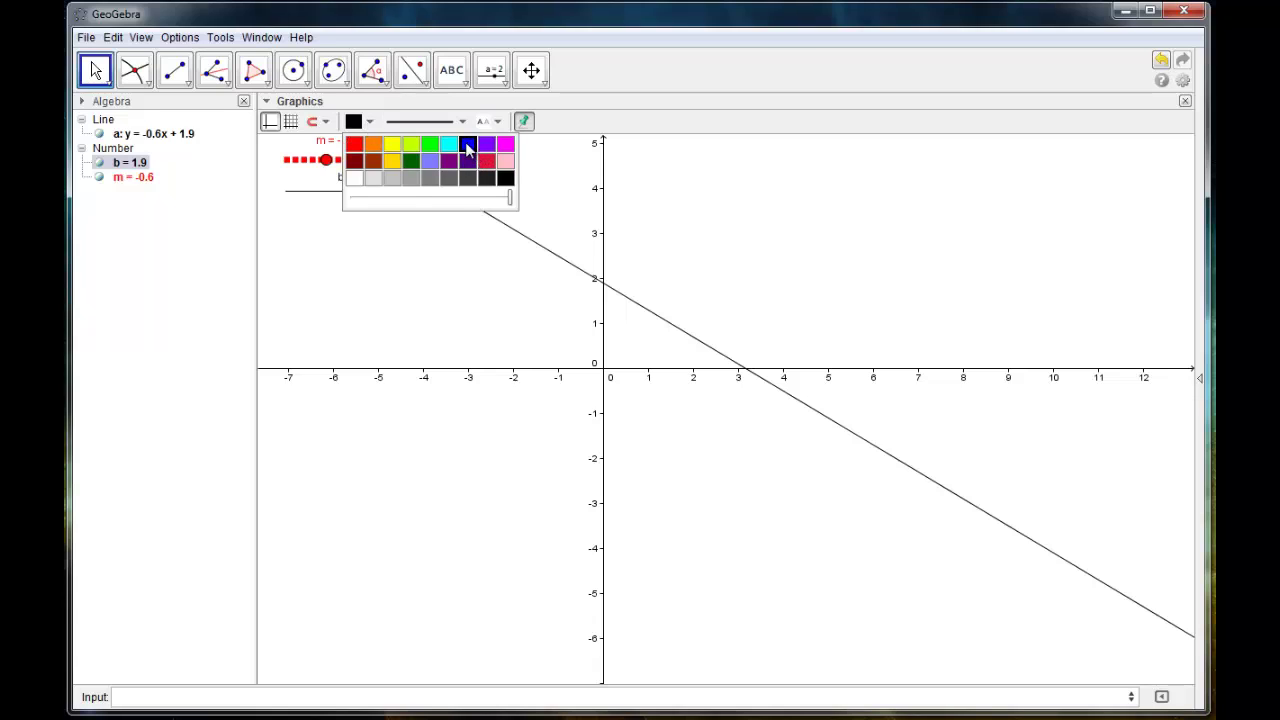
pyautogui.click(452, 121)
pyautogui.moveTo(400, 243); pyautogui.dragTo(470, 246)
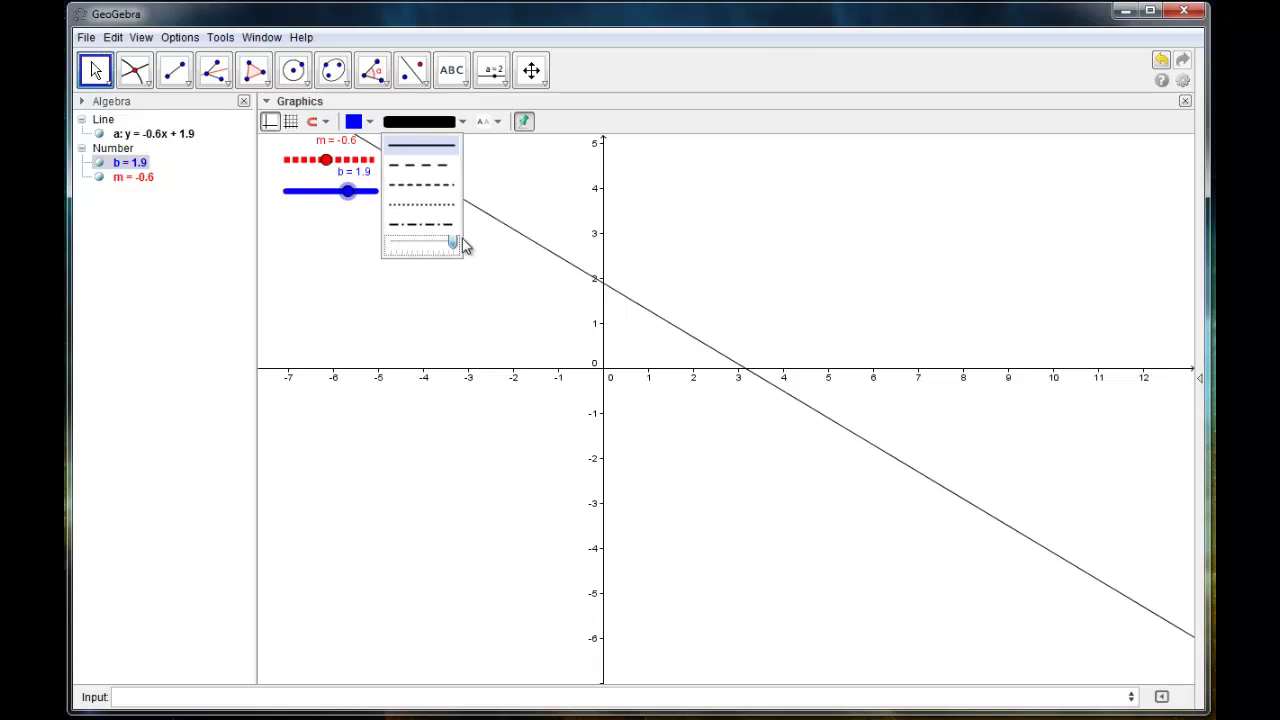
pyautogui.click(431, 205)
pyautogui.click(337, 262)
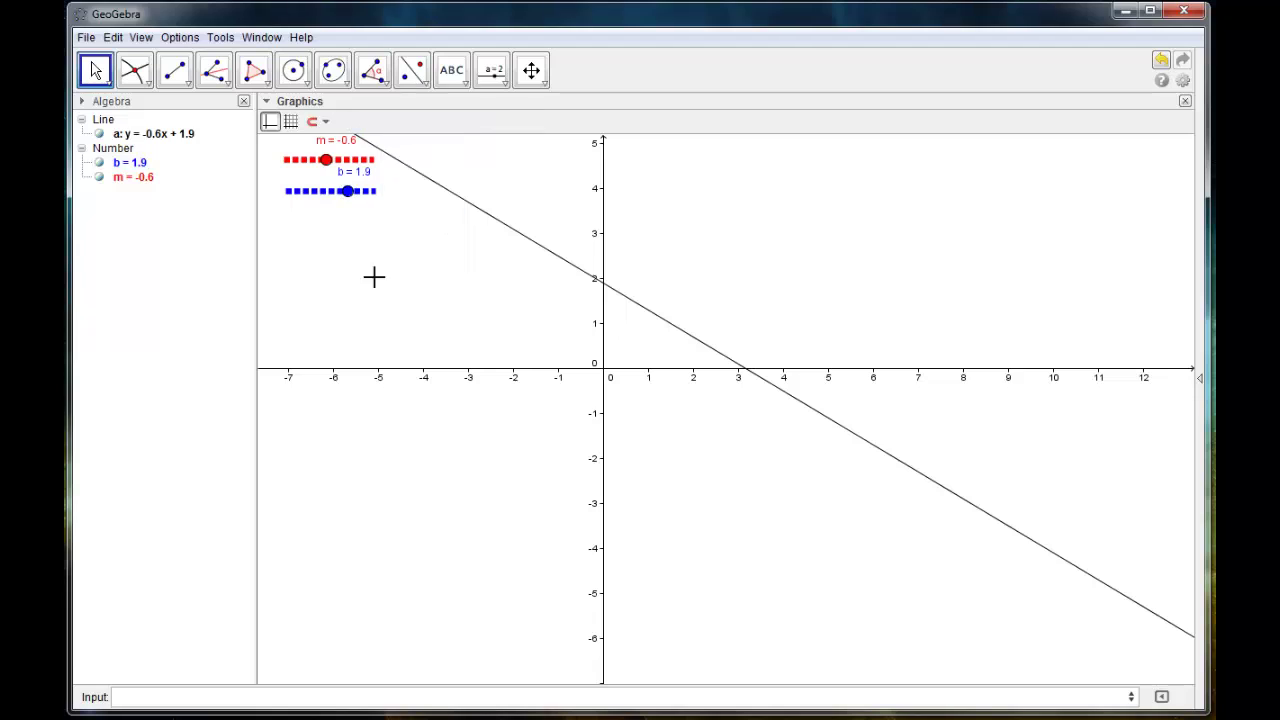
# Set slider b's width to 250 px in its Object Properties, keeping it horizontal
pyautogui.rightClick(352, 198)
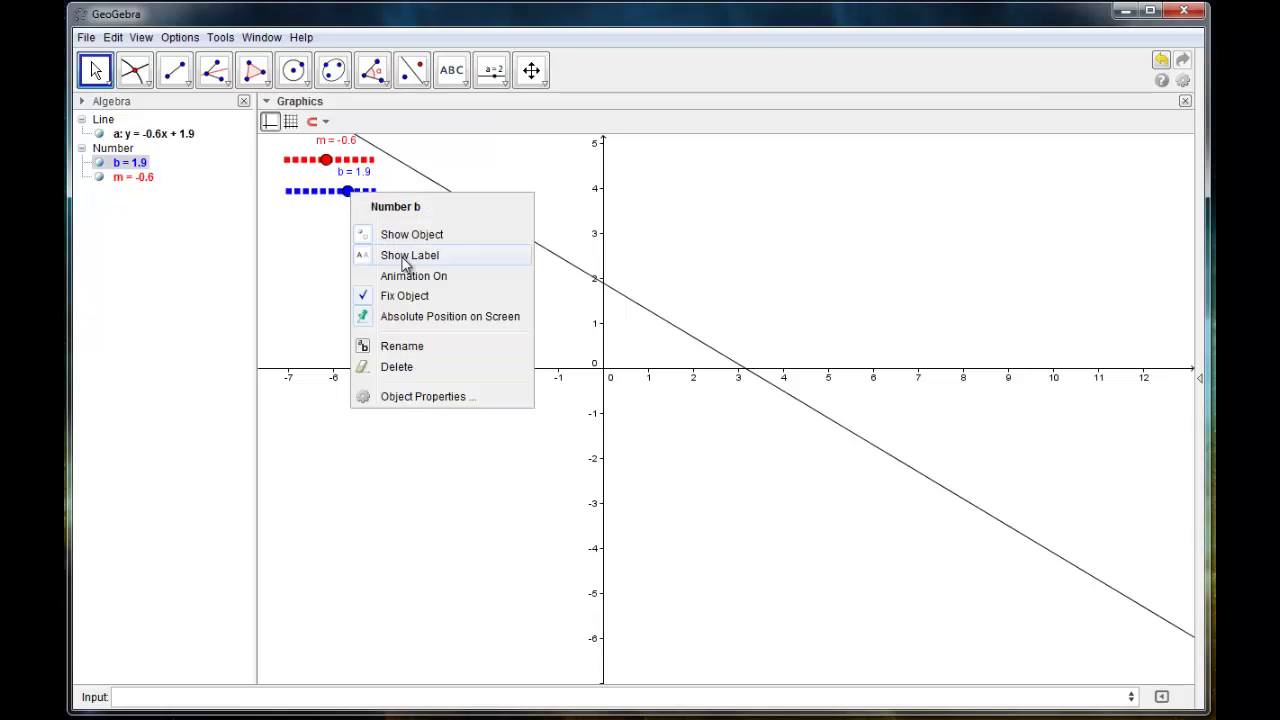
pyautogui.click(433, 397)
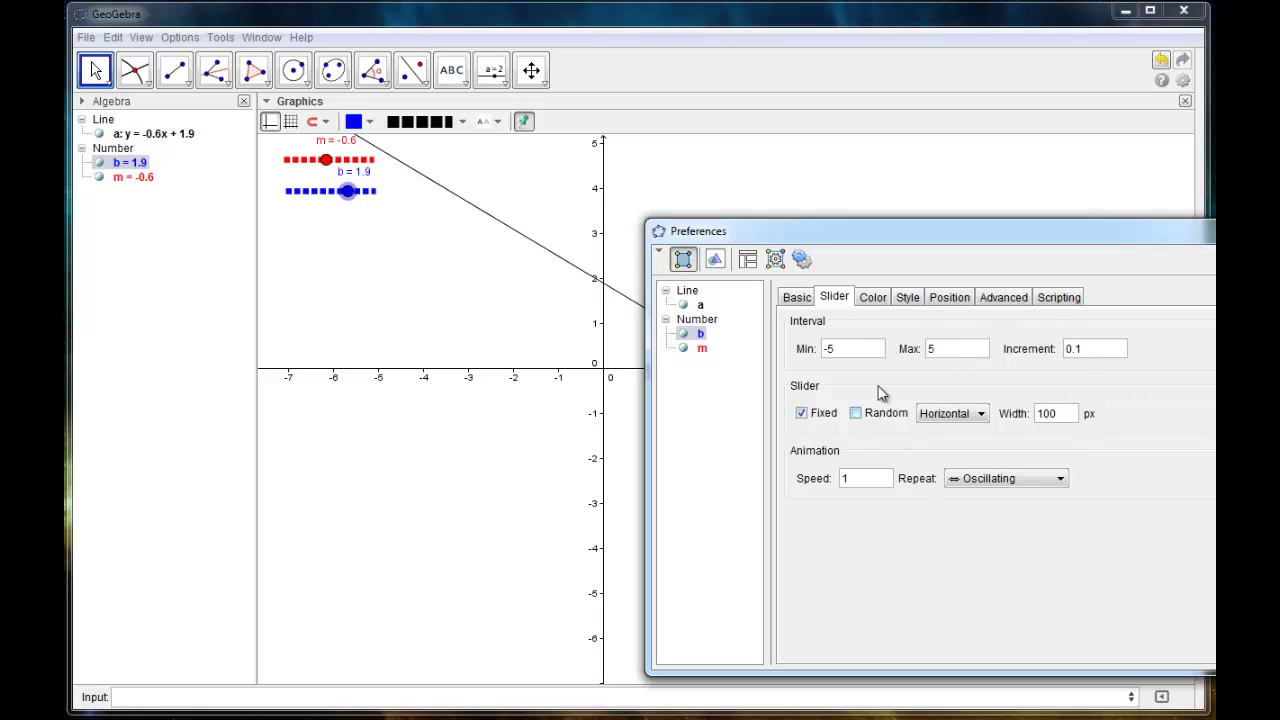
pyautogui.click(981, 414)
pyautogui.click(936, 449)
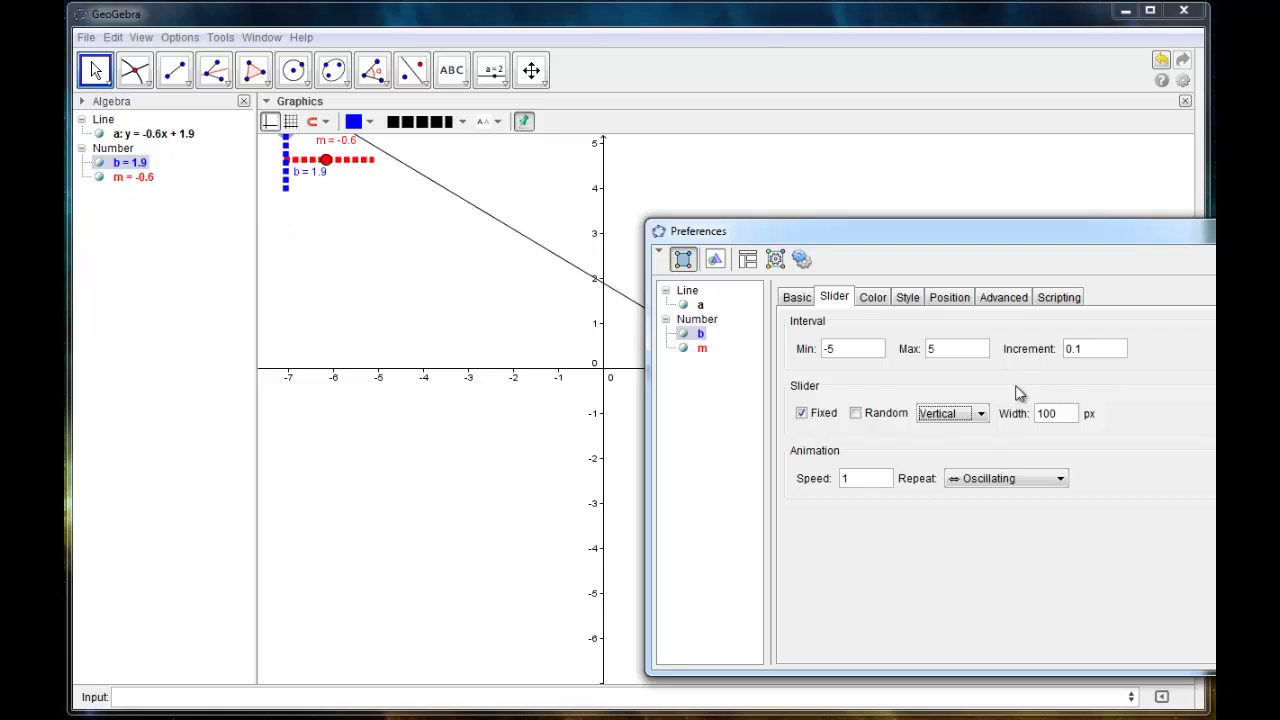
pyautogui.click(964, 416)
pyautogui.click(943, 431)
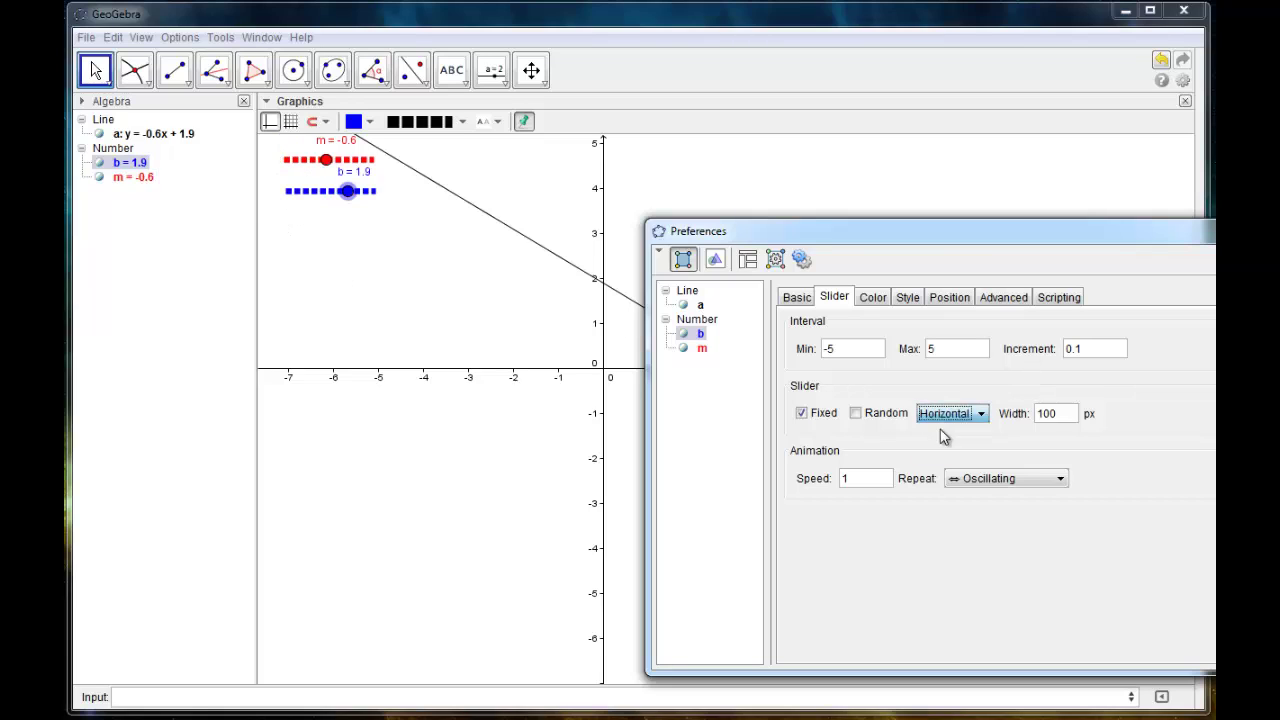
pyautogui.doubleClick(1066, 421)
pyautogui.press('Return')
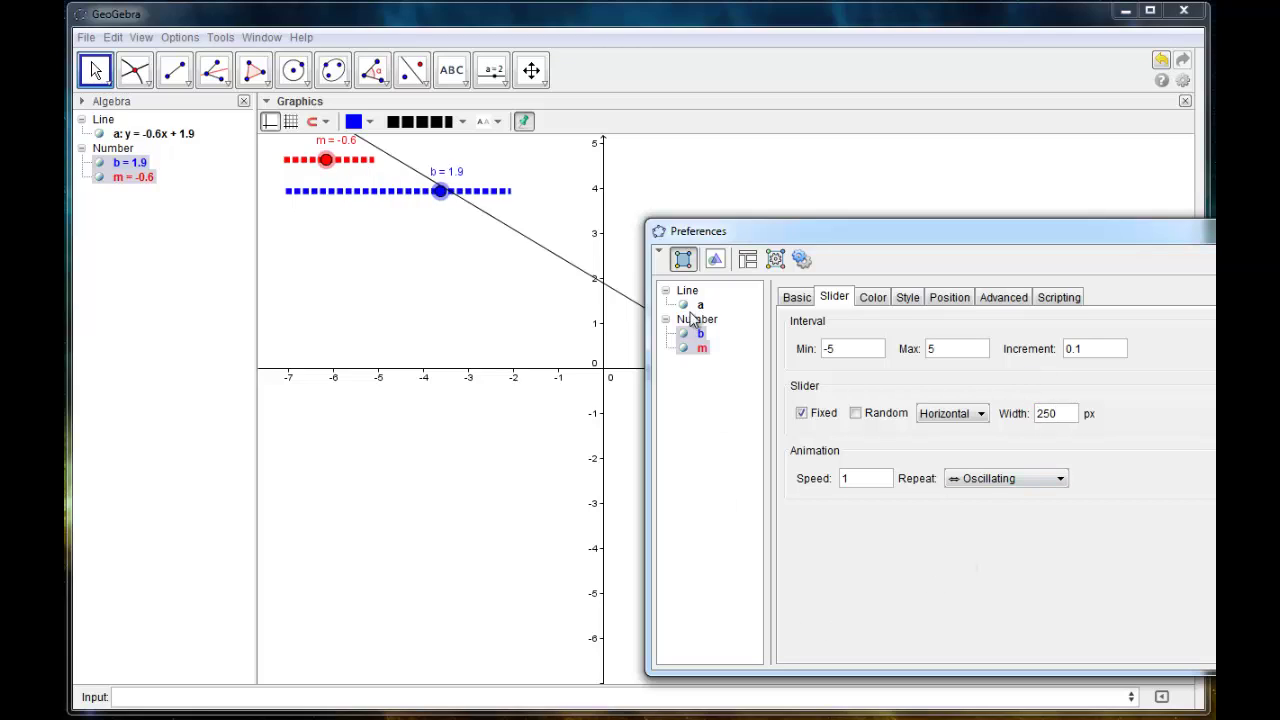
# Set slider m's width to 250 px and close the properties window
pyautogui.keyDown('ctrl'); pyautogui.click(705, 350); pyautogui.keyUp('ctrl')
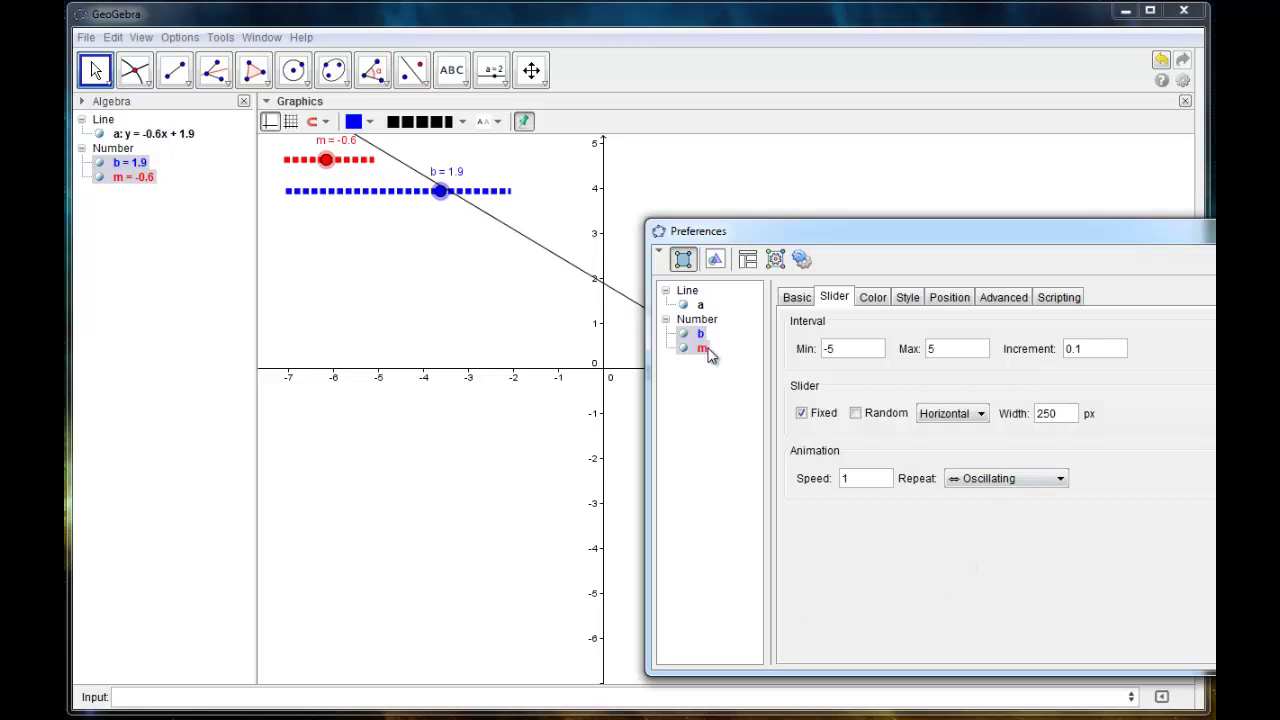
pyautogui.keyDown('shift'); pyautogui.click(690, 302); pyautogui.keyUp('shift')
pyautogui.keyDown('ctrl'); pyautogui.click(690, 302); pyautogui.keyUp('ctrl')
pyautogui.click(703, 350)
pyautogui.moveTo(1068, 415); pyautogui.dragTo(1030, 413)
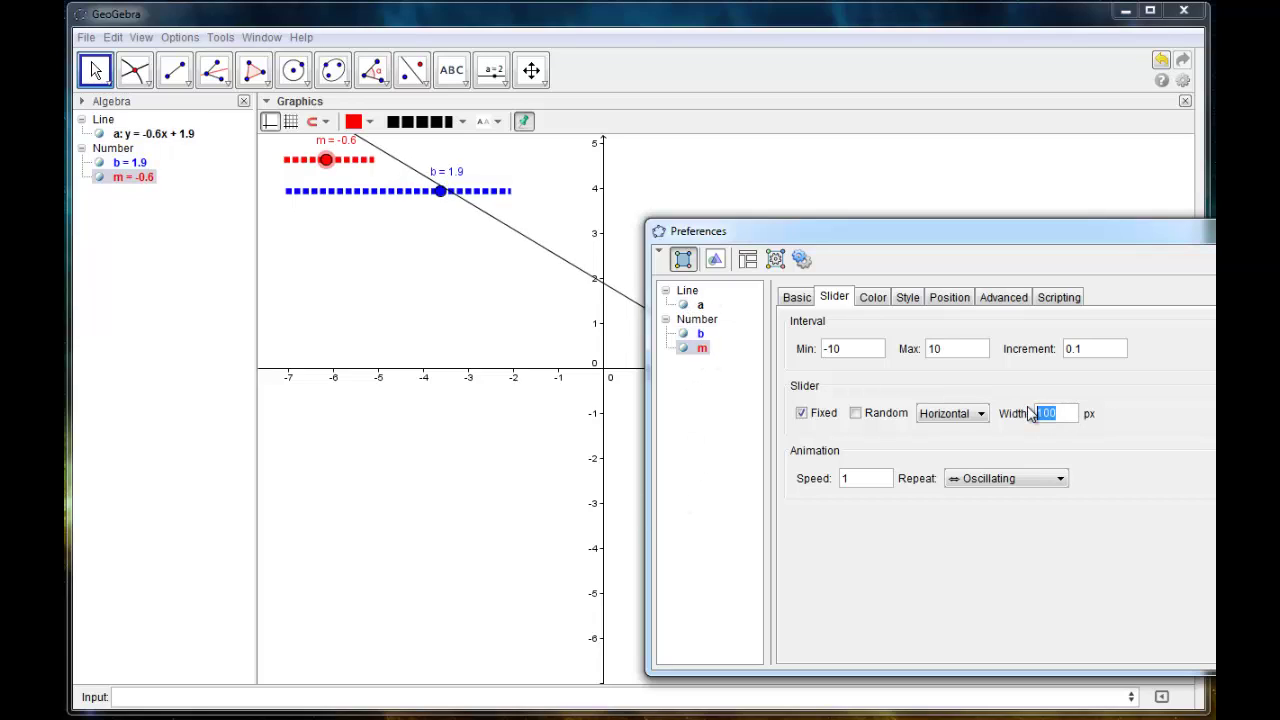
pyautogui.write('250')
pyautogui.press('Return')
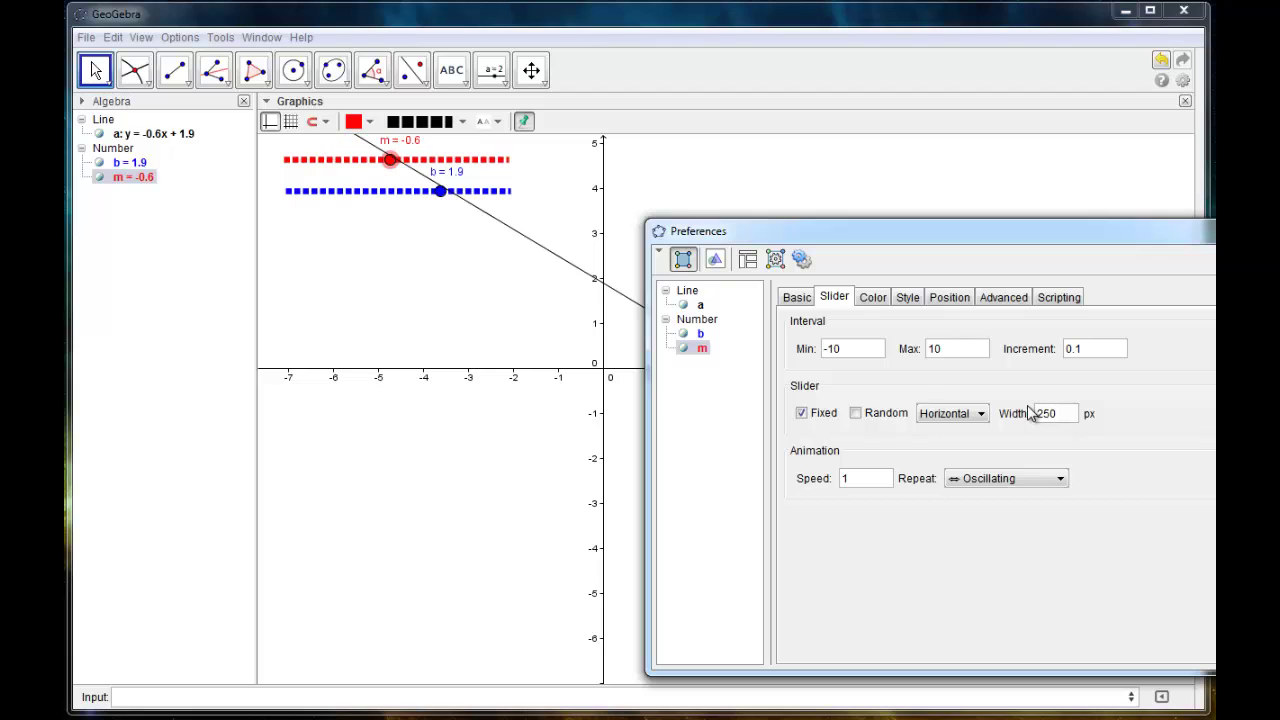
pyautogui.press('Escape')
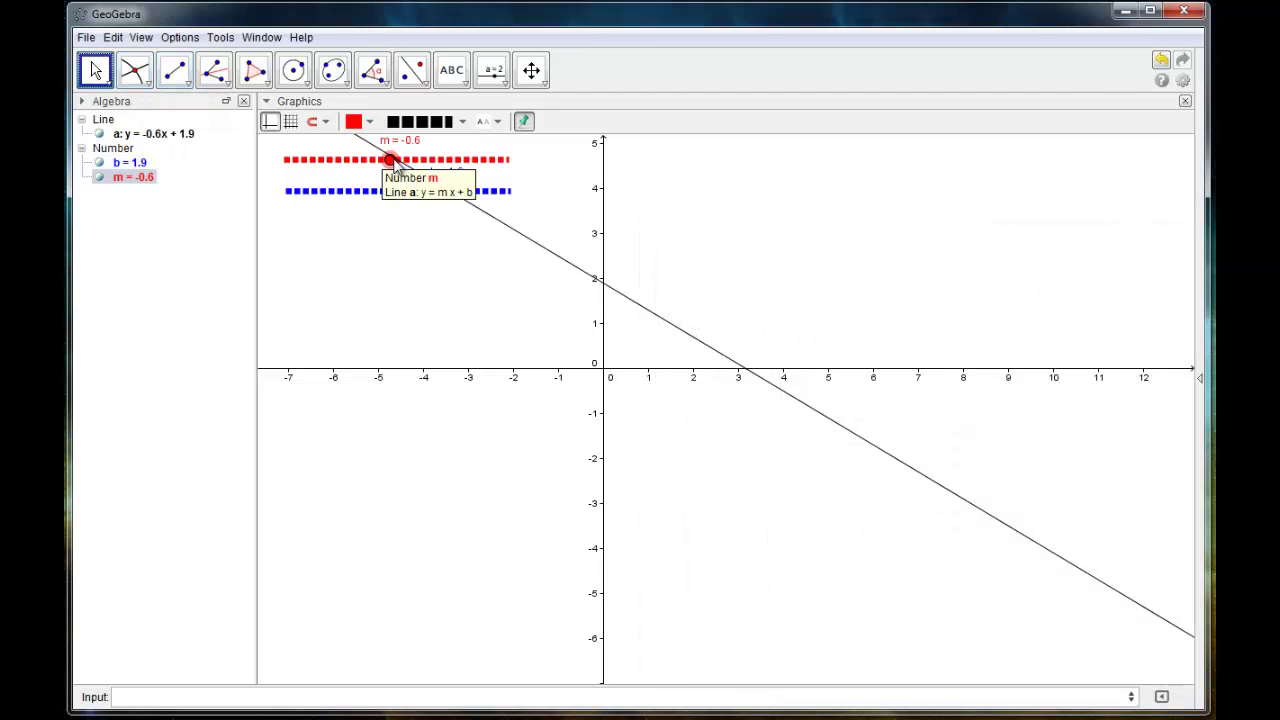
# Drag sliders m and b so the line becomes y = 0.7x - 1.5
pyautogui.moveTo(388, 163); pyautogui.dragTo(366, 195)
pyautogui.moveTo(450, 162); pyautogui.dragTo(407, 170)
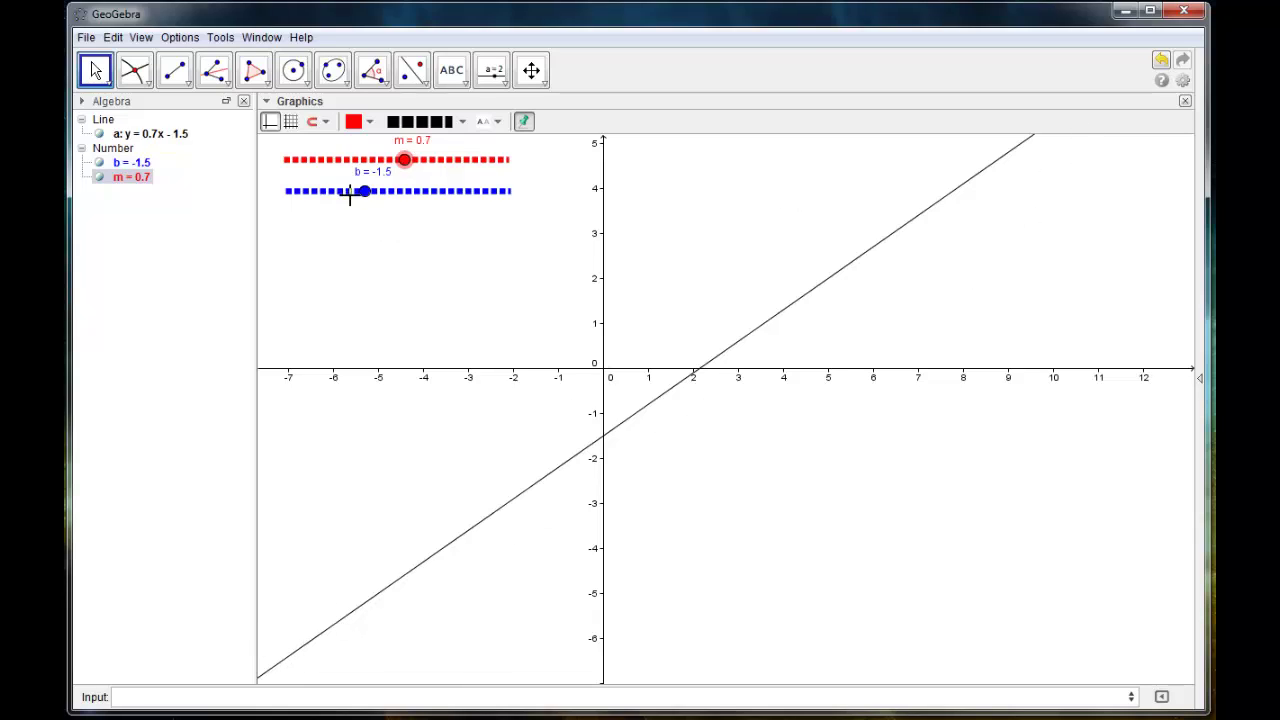
pyautogui.keyDown('ctrl'); pyautogui.click(354, 191); pyautogui.keyUp('ctrl')
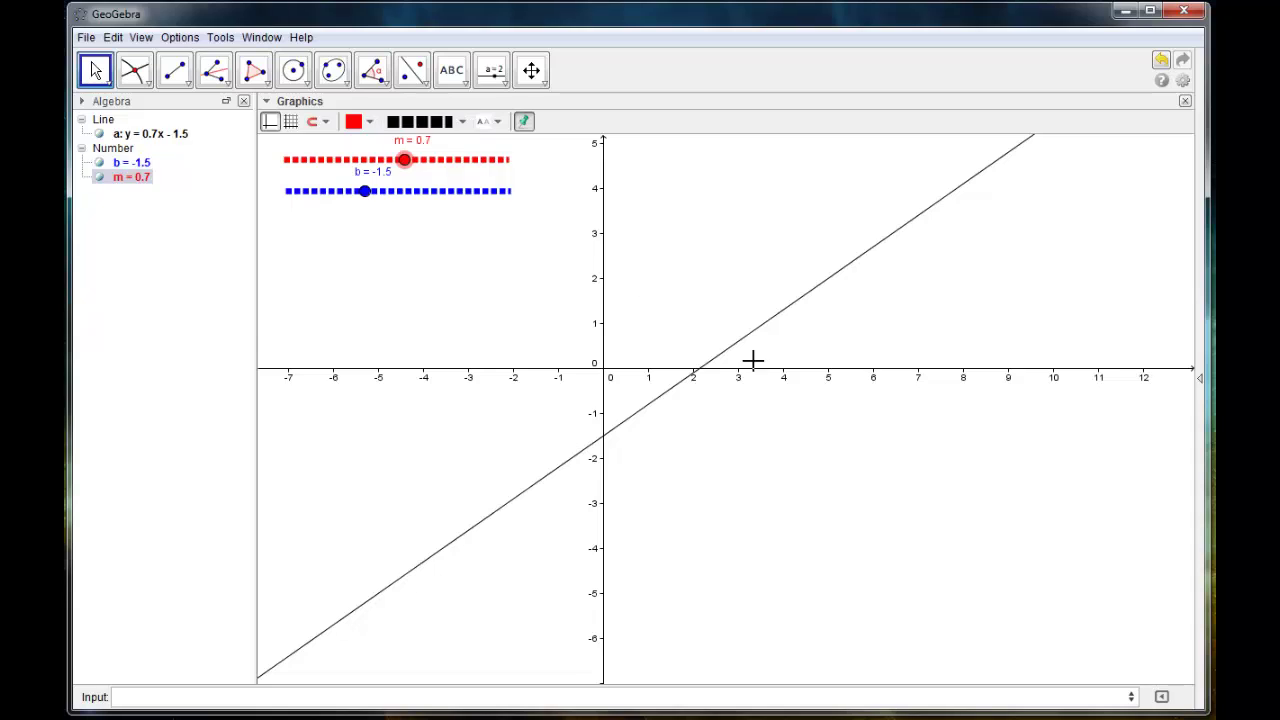